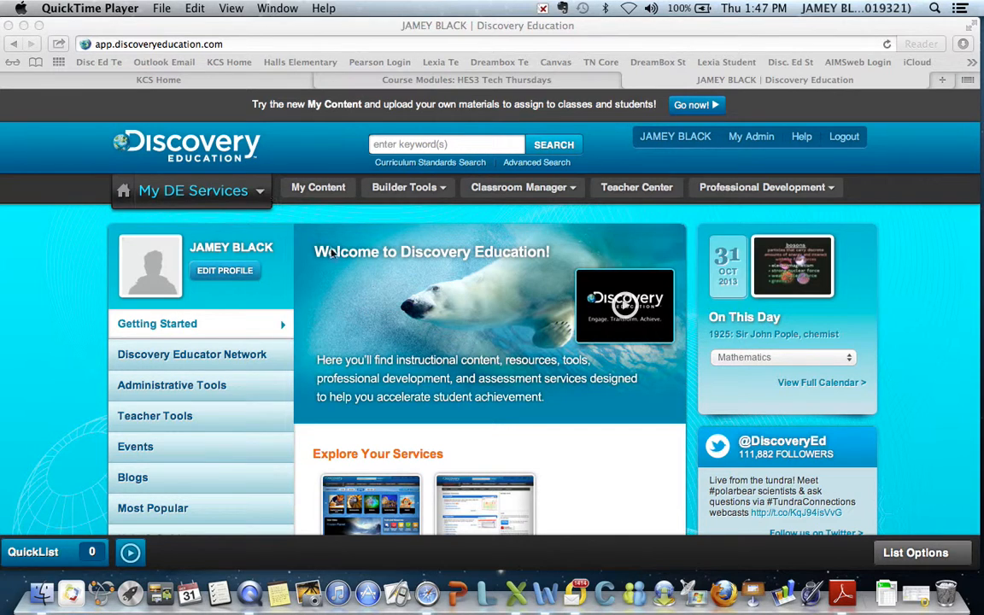
# Open the Assessment service from the list of DE services.
pyautogui.click(260, 194)
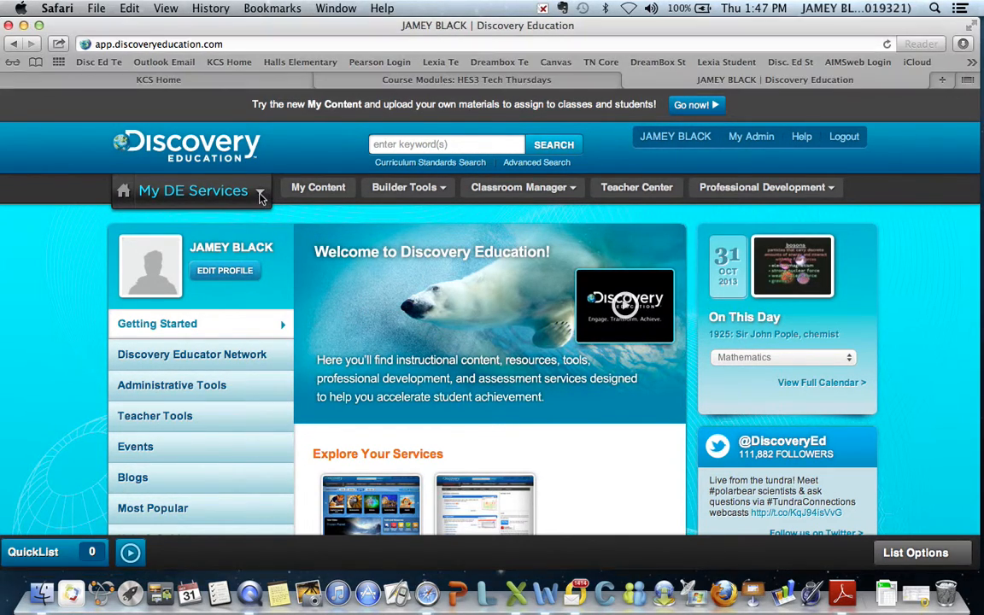
pyautogui.click(259, 192)
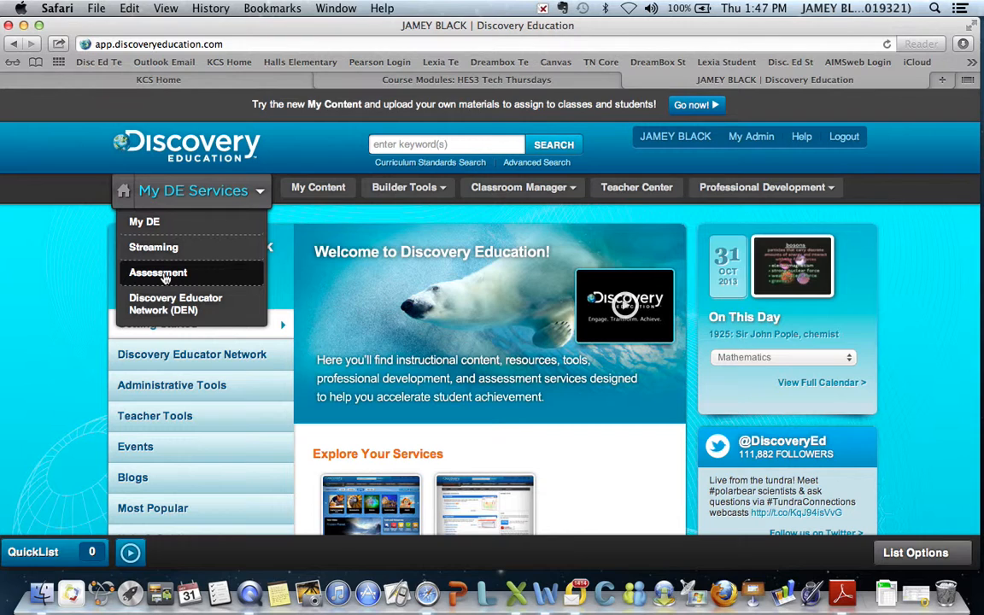
pyautogui.click(166, 275)
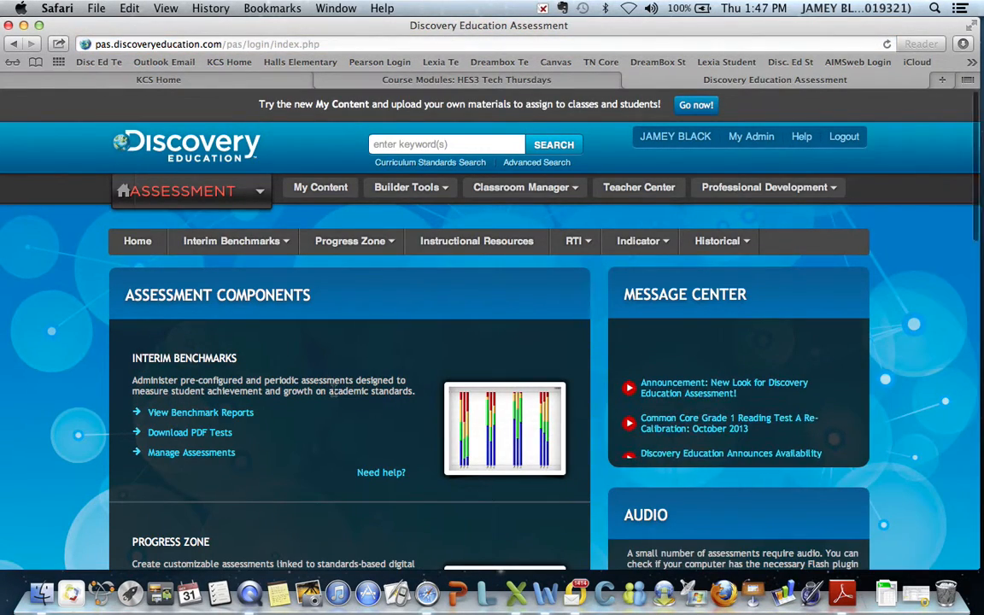
# Look over the assessment components and start creating a new probe in the Progress Zone.
pyautogui.scroll(-3, 334, 395)
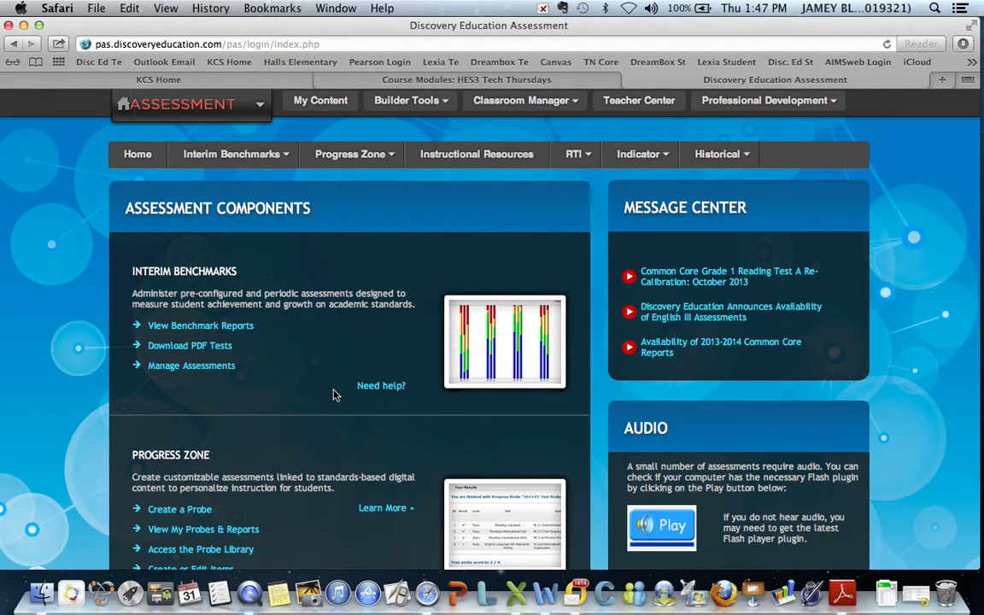
pyautogui.scroll(-2, 335, 395)
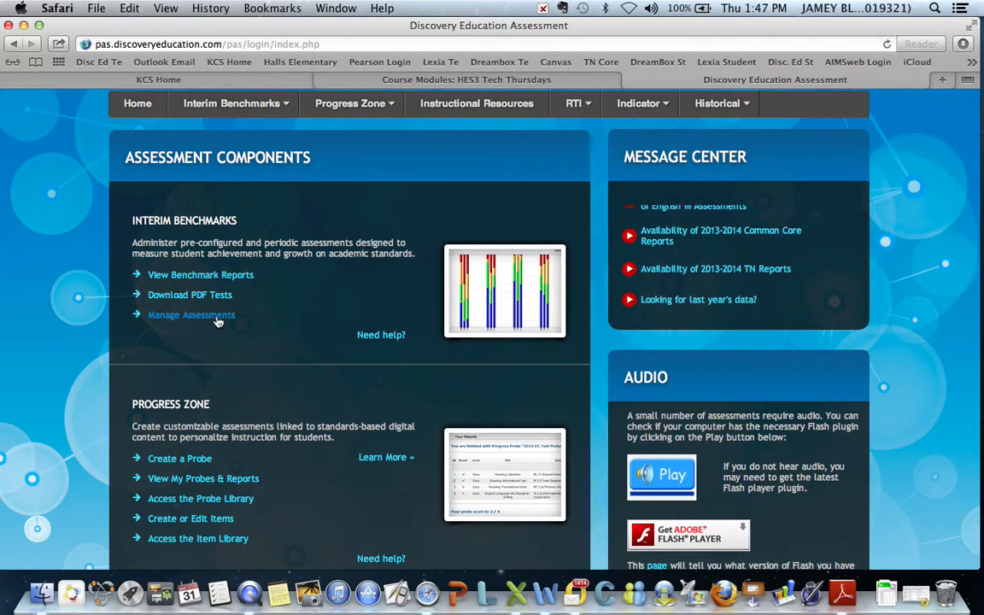
pyautogui.scroll(-1, 217, 322)
pyautogui.scroll(-5, 218, 322)
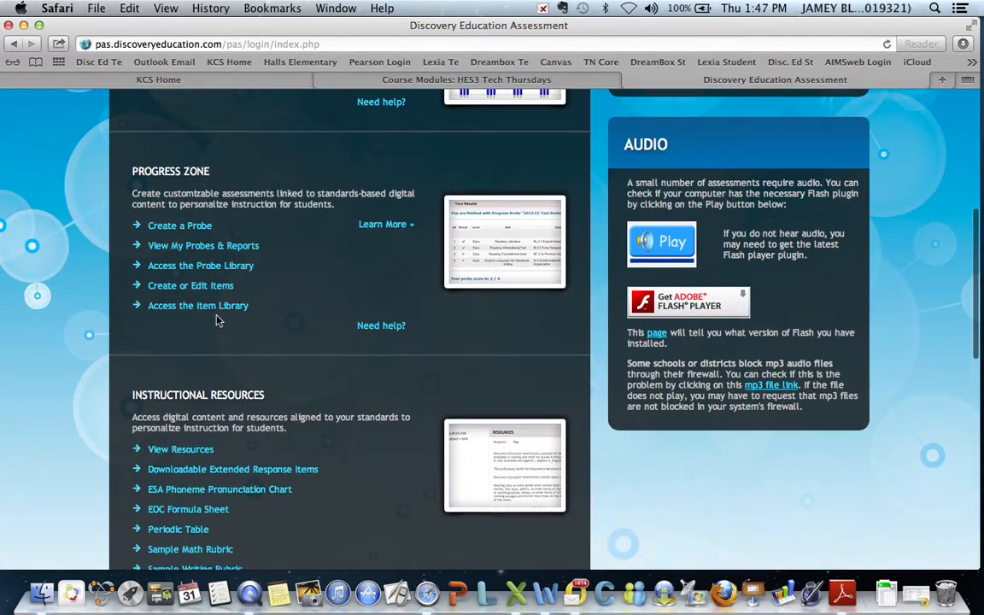
pyautogui.scroll(6, 218, 322)
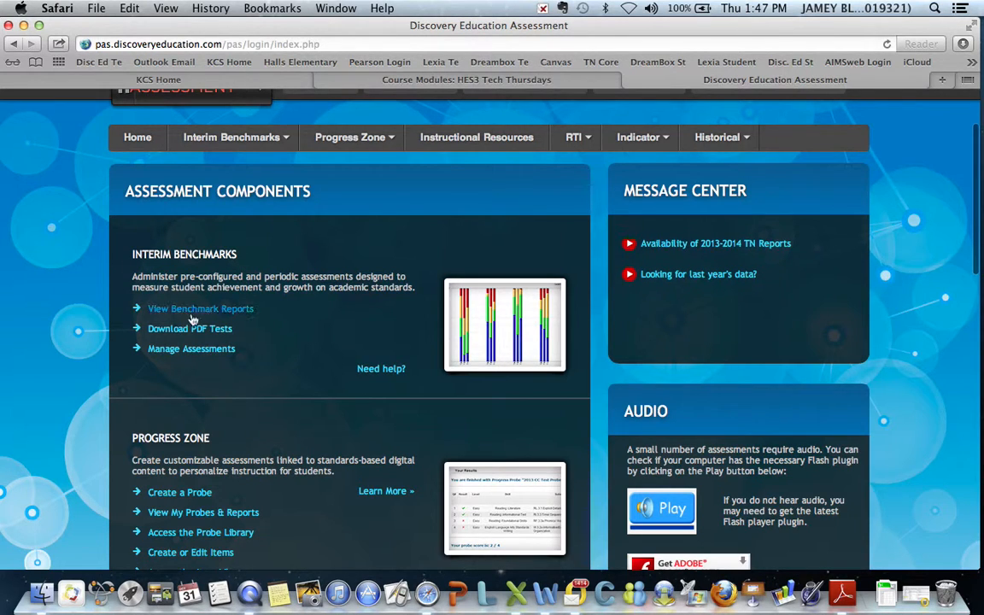
pyautogui.scroll(-3, 242, 313)
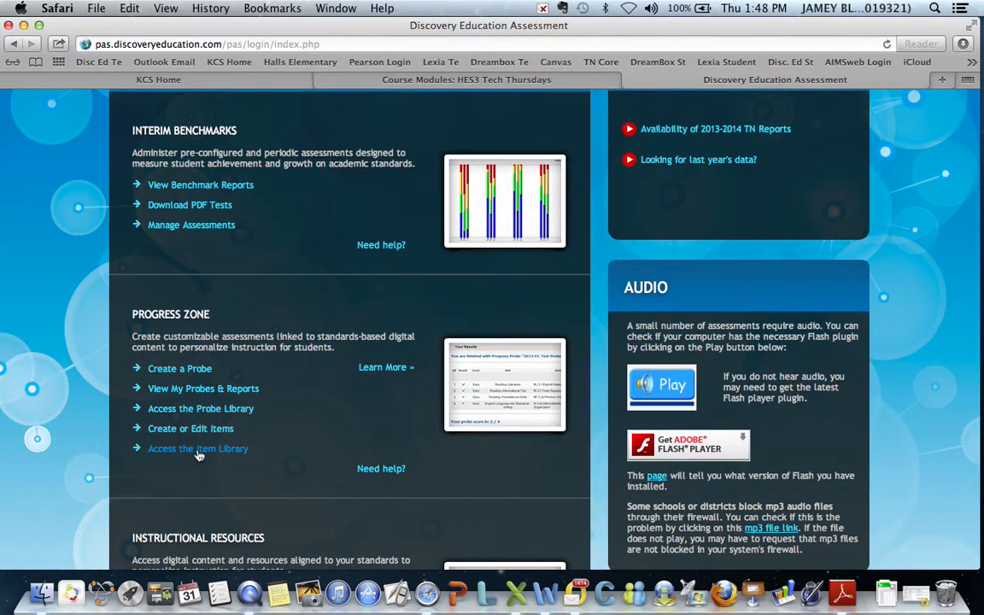
pyautogui.click(168, 370)
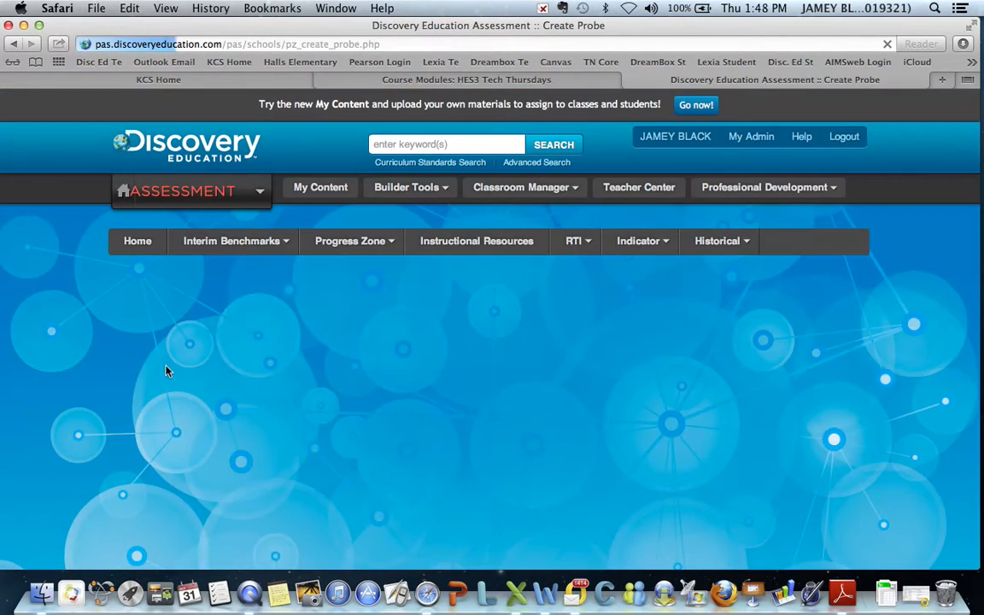
# Name the new probe "Numeration" and enter "Second Grade" as its description.
pyautogui.scroll(-3, 325, 369)
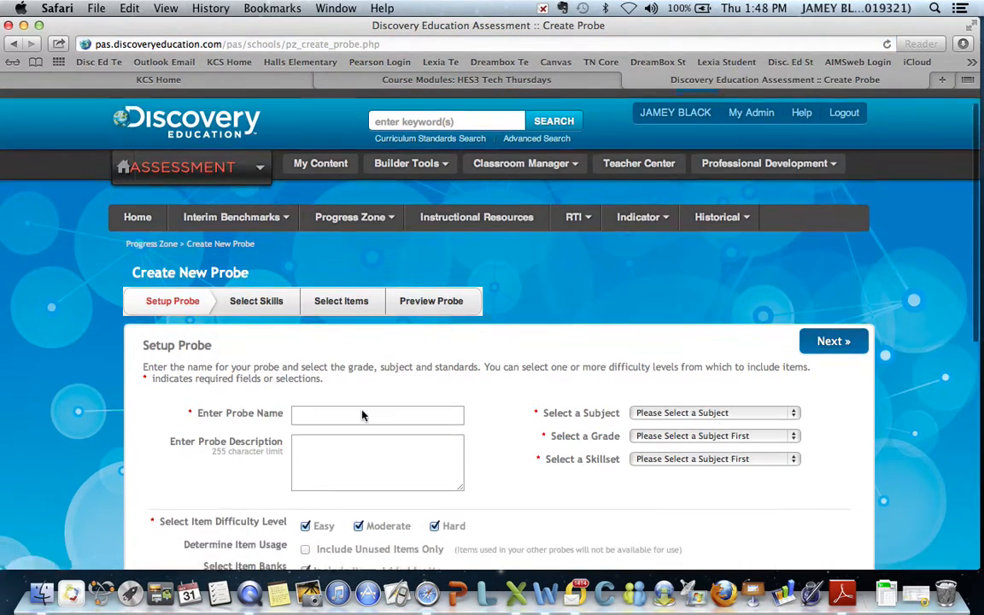
pyautogui.scroll(3, 362, 411)
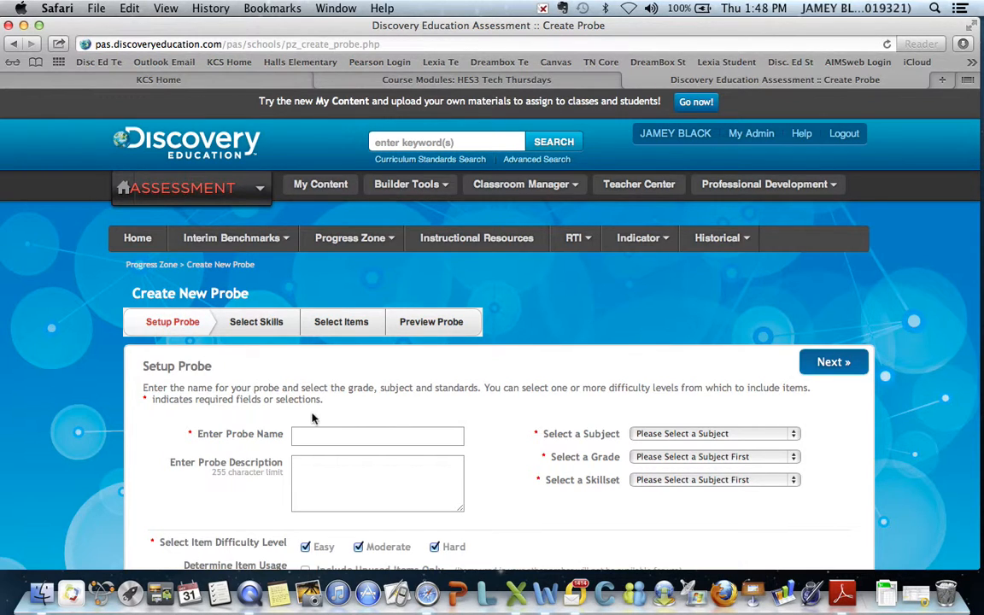
pyautogui.scroll(-1, 312, 383)
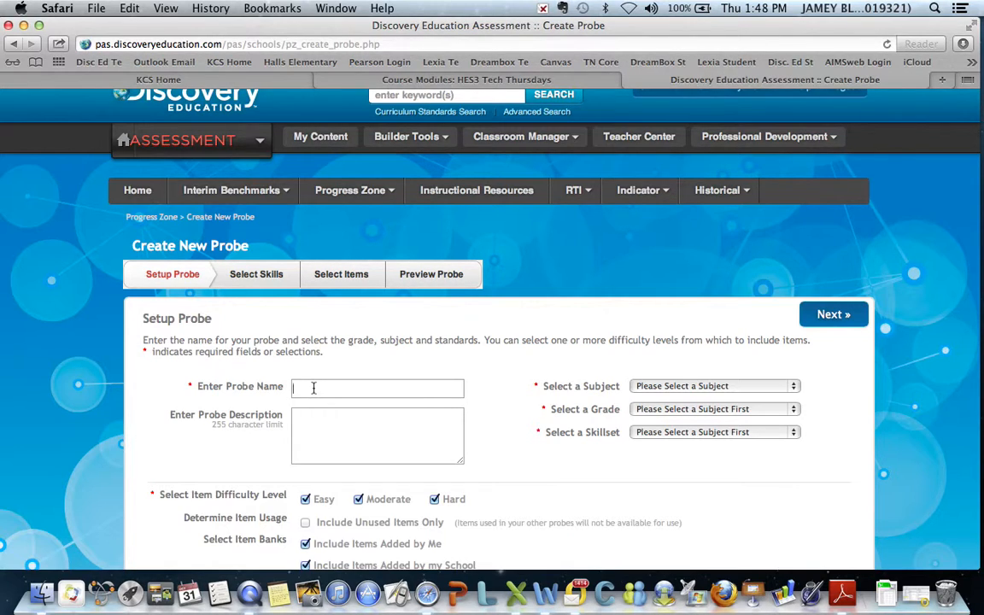
pyautogui.write('Numeration')
pyautogui.click(308, 412)
pyautogui.write('second Grade')
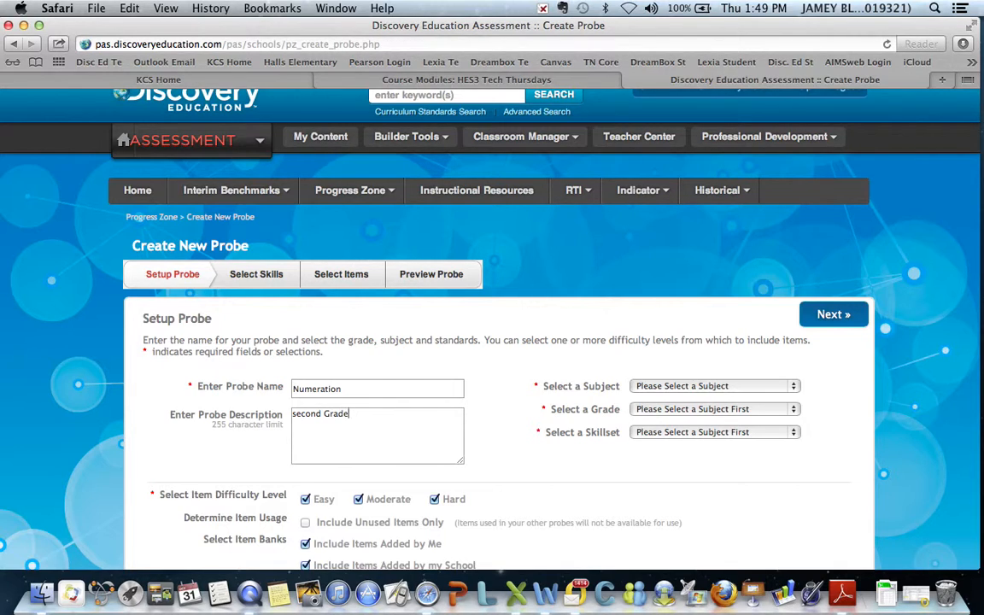
pyautogui.click(297, 415)
pyautogui.press('BackSpace')
pyautogui.write('S')
# Set the probe's subject to Mathematics, the grade to Grade: 2 and the skillset to Common Core Standards.
pyautogui.click(794, 386)
pyautogui.click(675, 412)
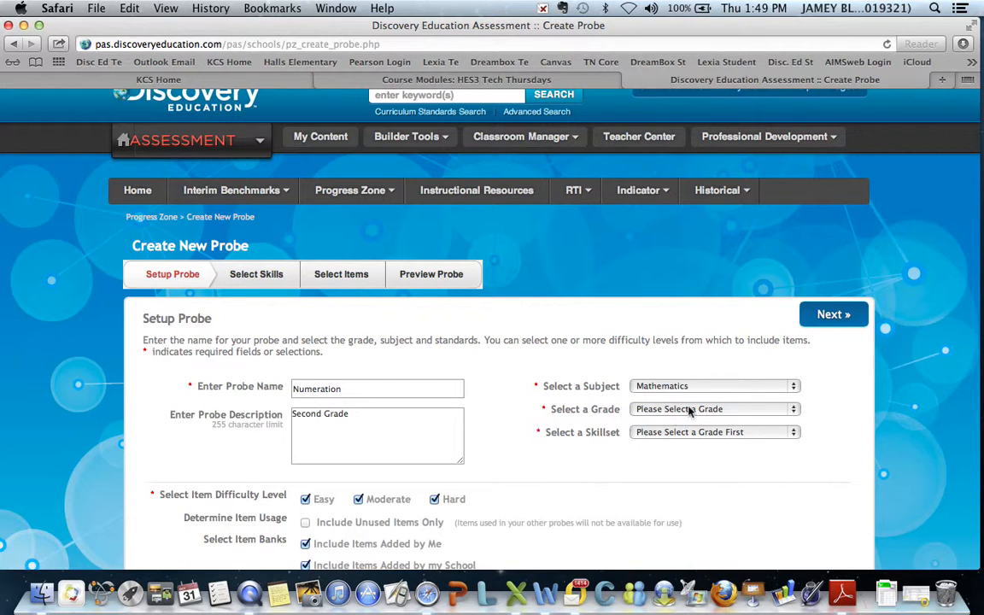
pyautogui.click(797, 411)
pyautogui.click(656, 448)
pyautogui.click(794, 433)
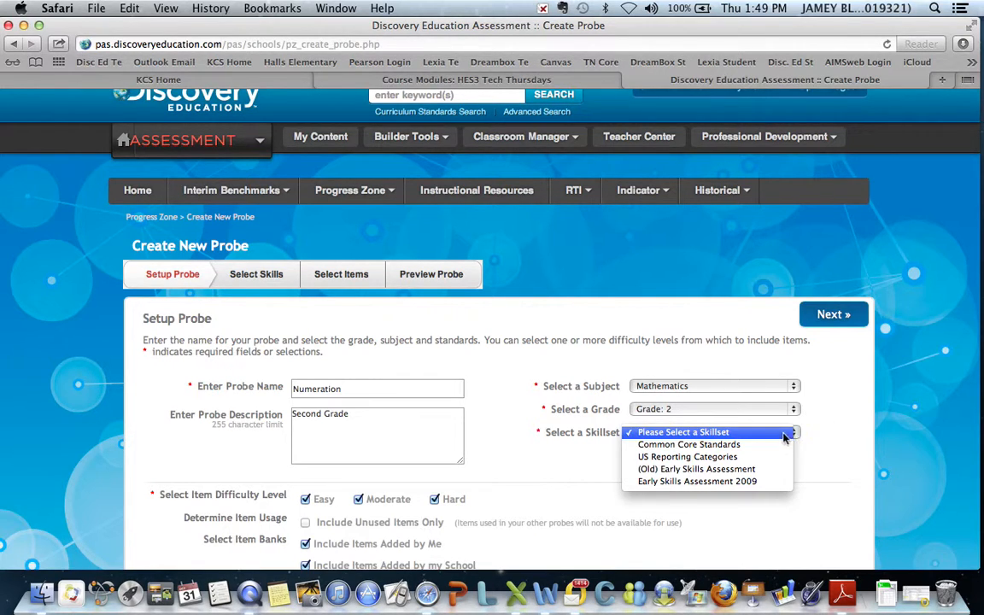
pyautogui.click(721, 446)
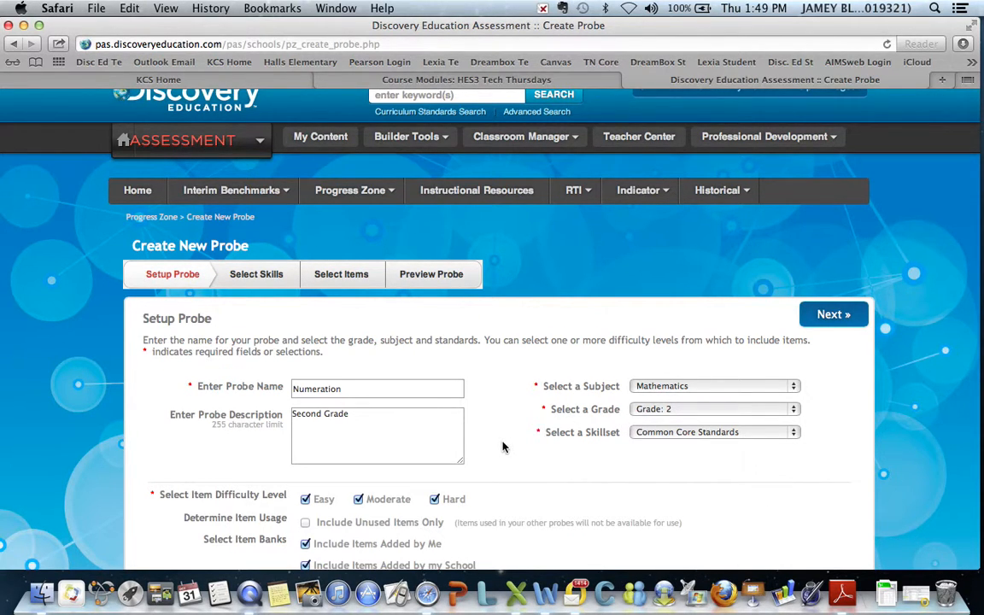
# Keep the default difficulty, item bank, attempt and remedial content options and continue to the skill selection.
pyautogui.scroll(-5, 501, 446)
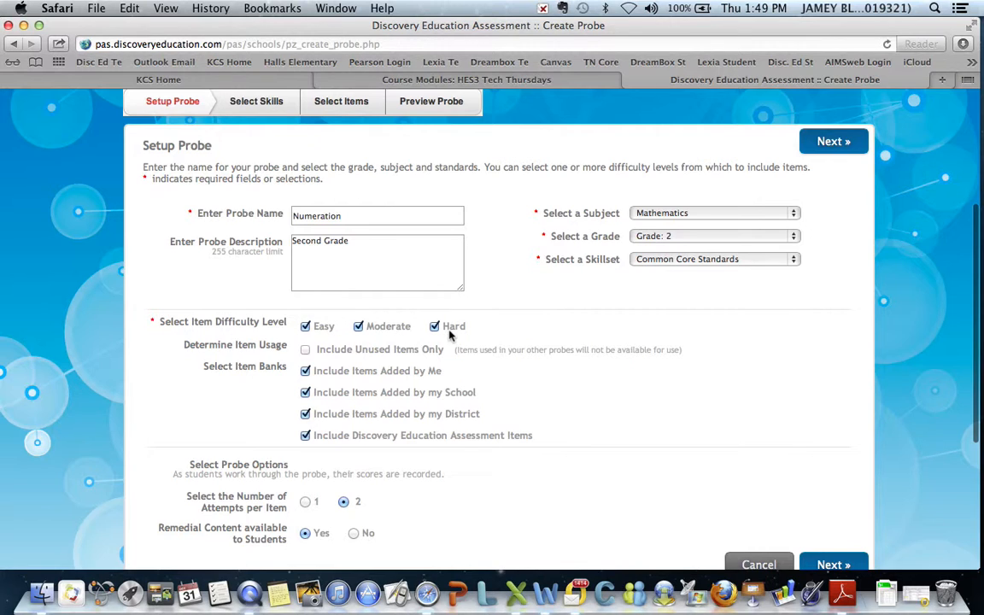
pyautogui.scroll(-5, 450, 335)
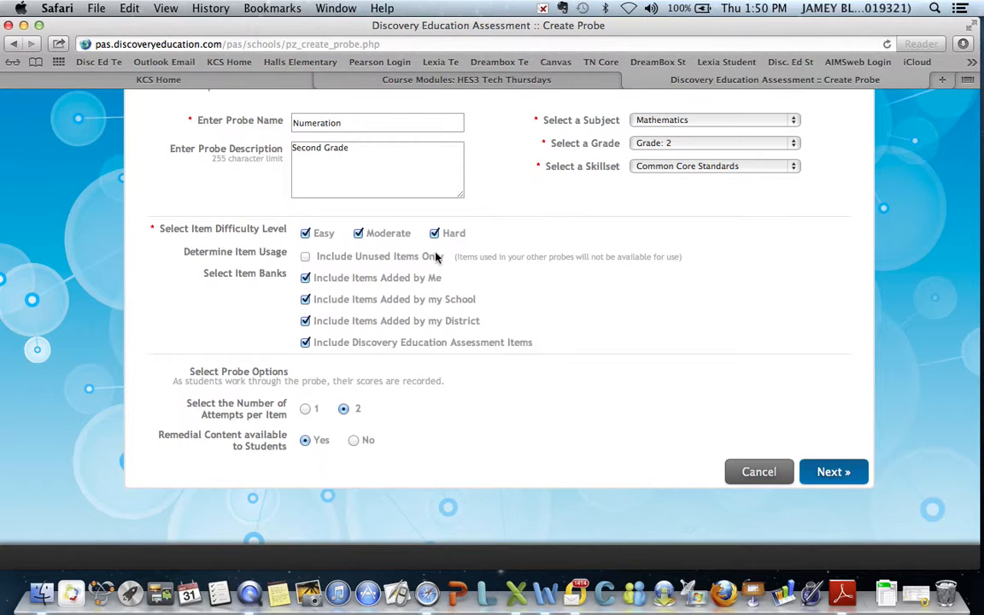
pyautogui.scroll(-5, 444, 291)
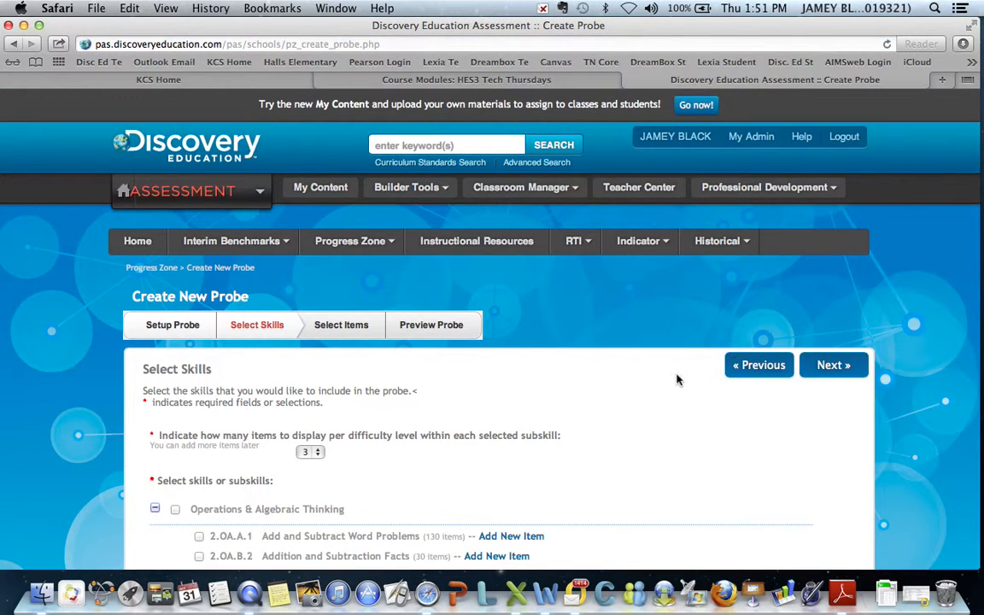
# Look through the skill list and select subskills 2.OA.A.1 Add and Subtract Word Problems and 2.OA.B.2 Addition and Subtraction Facts.
pyautogui.scroll(-2, 605, 388)
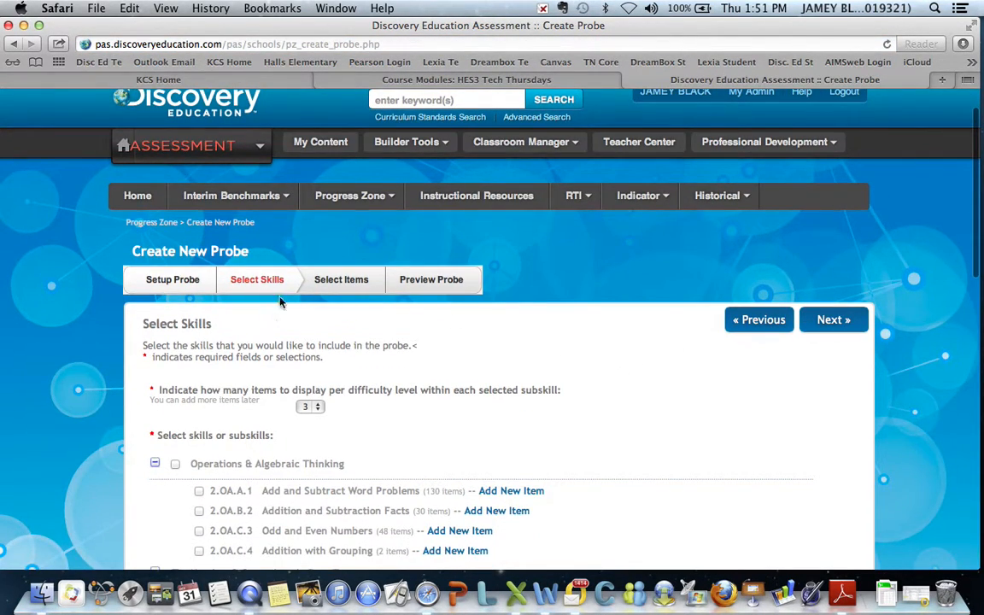
pyautogui.scroll(-3, 578, 379)
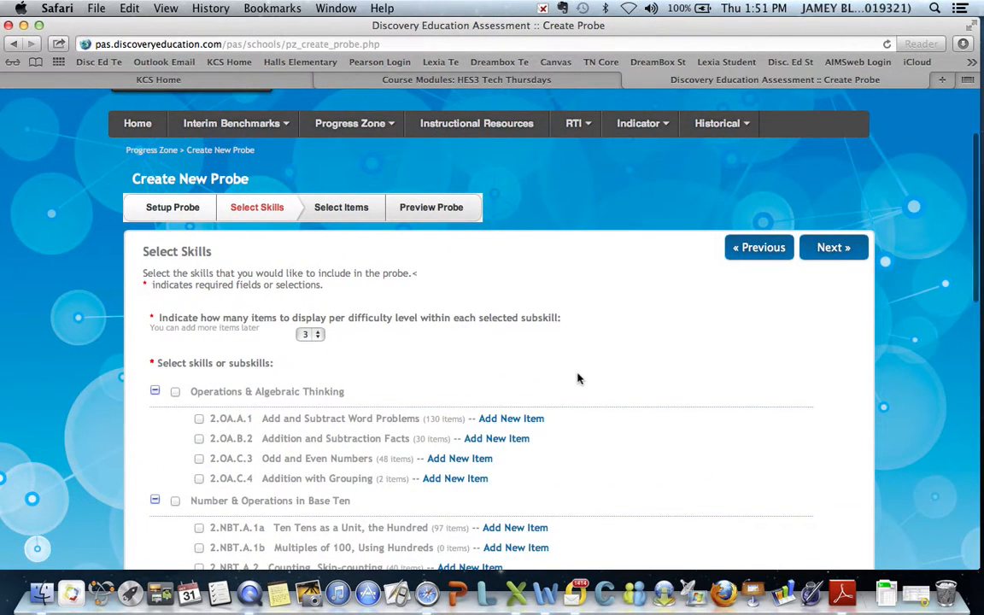
pyautogui.scroll(-5, 578, 379)
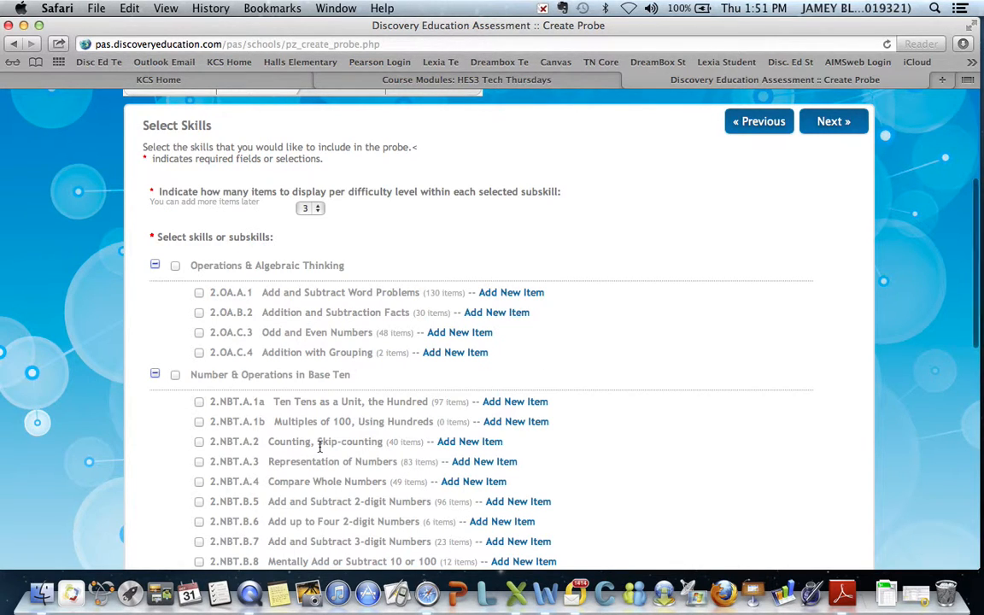
pyautogui.scroll(-9, 320, 446)
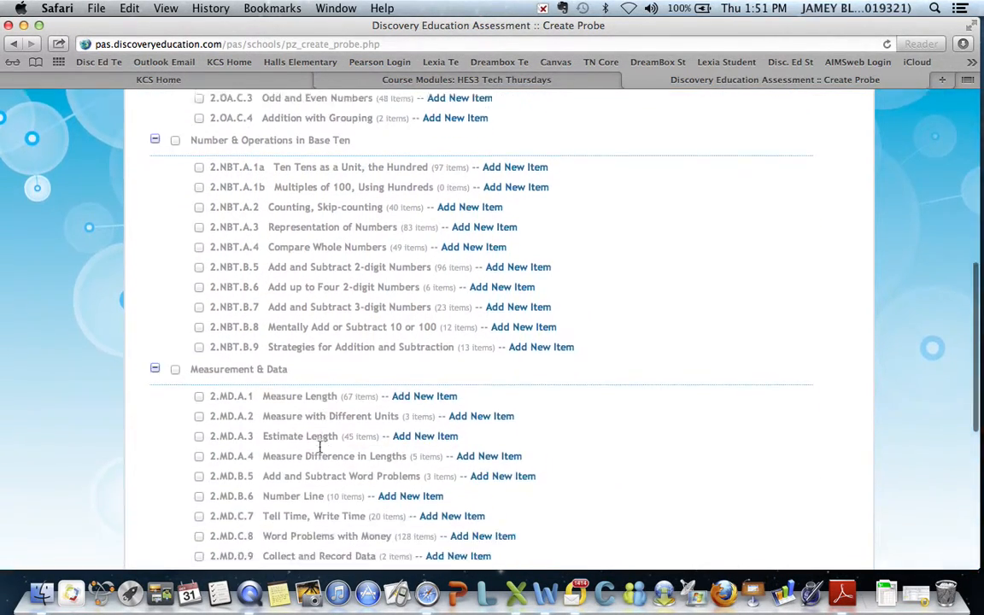
pyautogui.scroll(-8, 320, 446)
pyautogui.scroll(11, 320, 449)
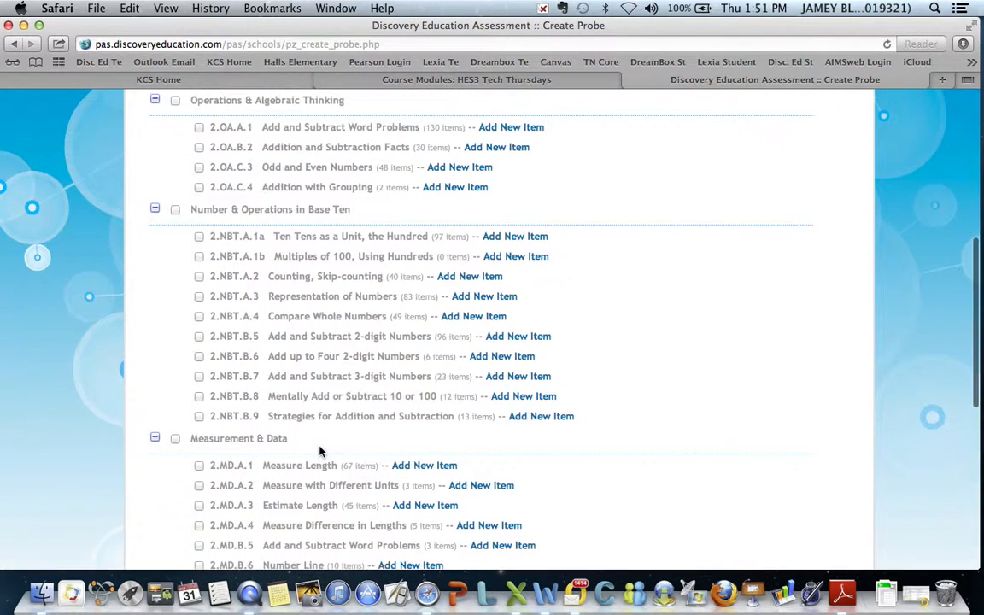
pyautogui.scroll(4, 320, 448)
pyautogui.scroll(1, 321, 451)
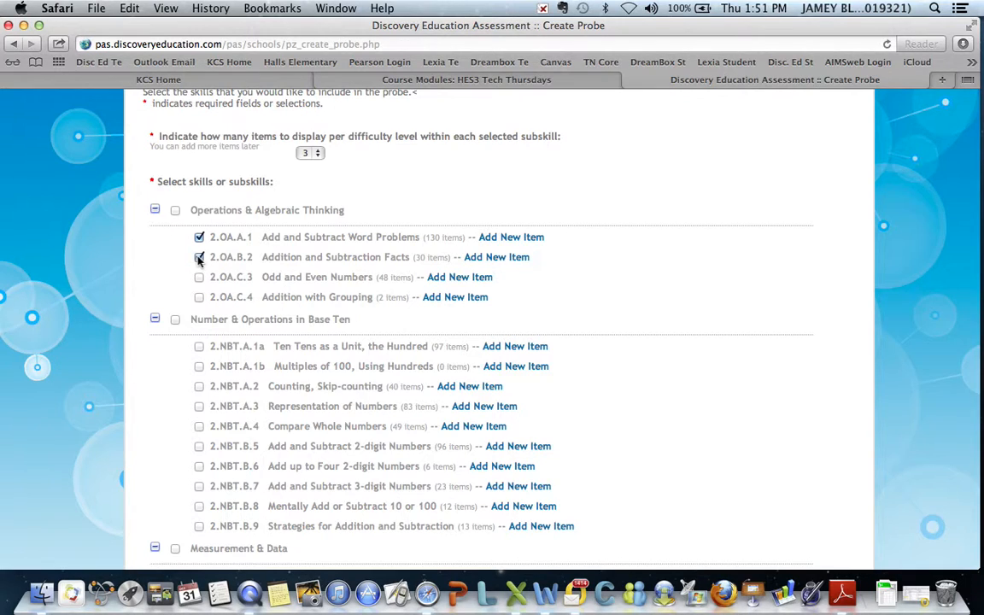
# Select subskills 2.NBT.A.1a and 2.NBT.A.3, and deselect the two chosen Operations & Algebraic Thinking subskills.
pyautogui.scroll(-2, 362, 363)
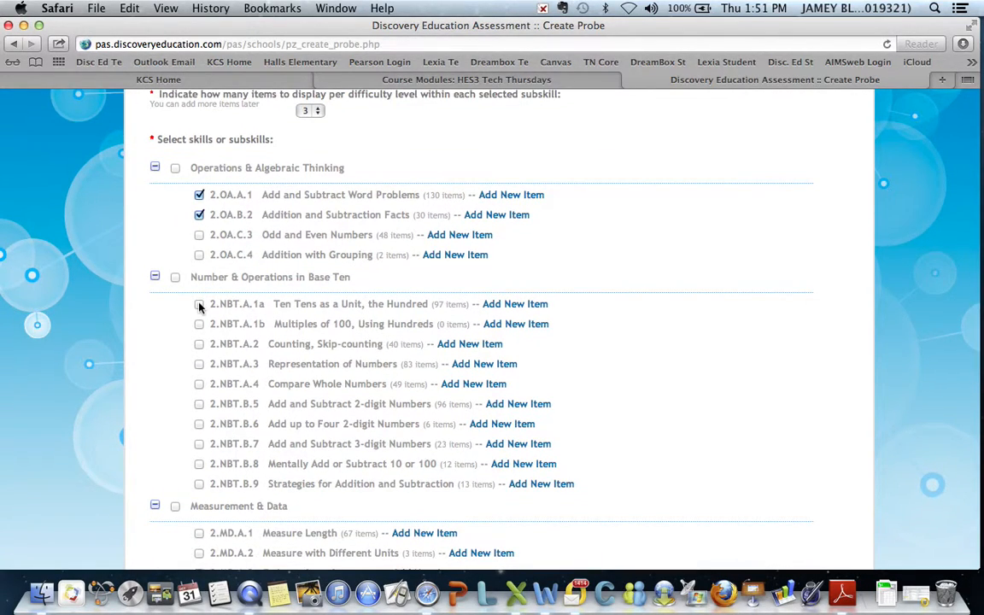
pyautogui.scroll(1, 199, 306)
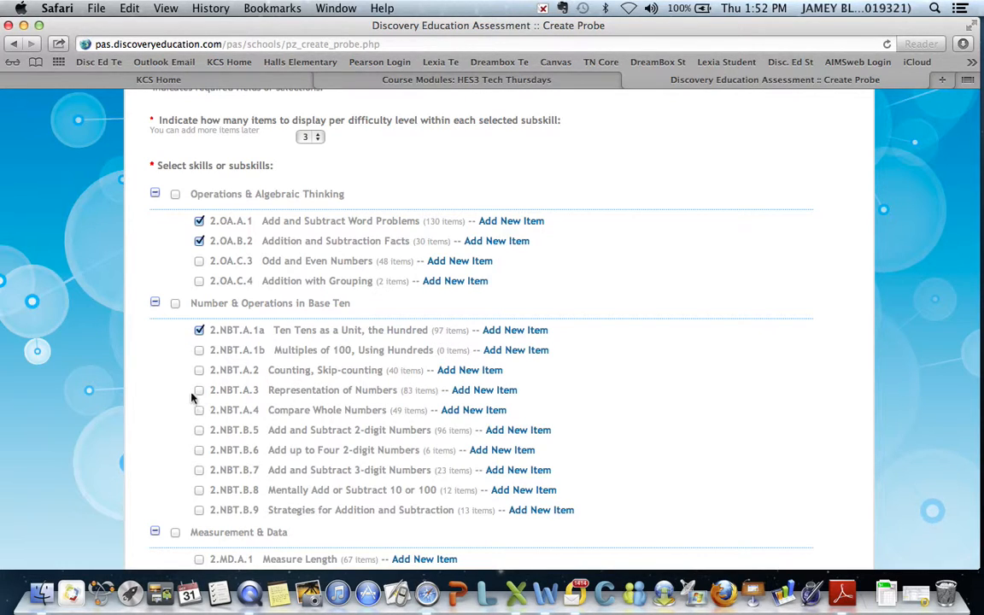
pyautogui.click(199, 241)
pyautogui.scroll(-2, 337, 328)
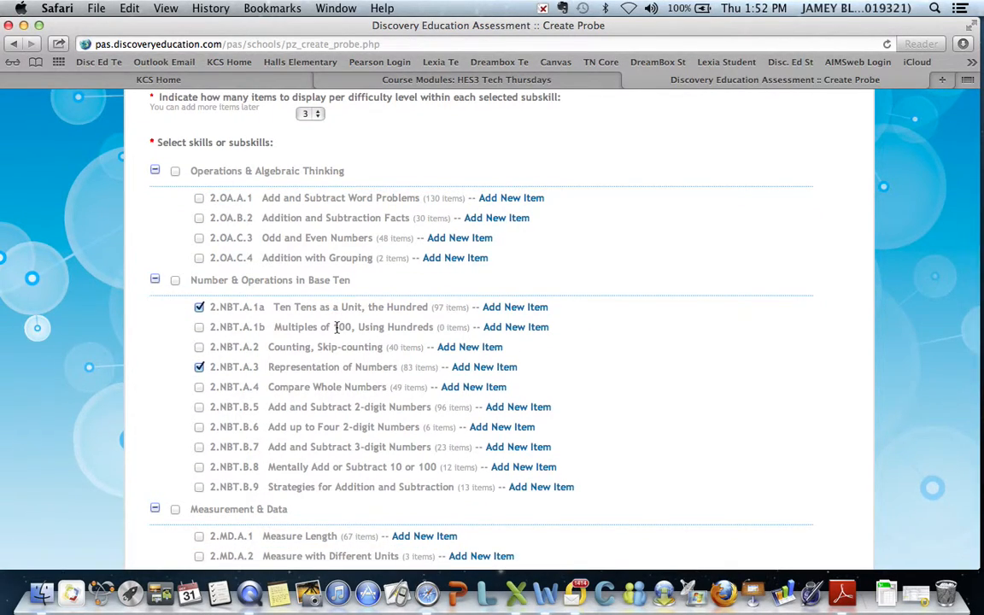
# Check the remaining skills and continue to the item selection for the probe.
pyautogui.scroll(4, 337, 328)
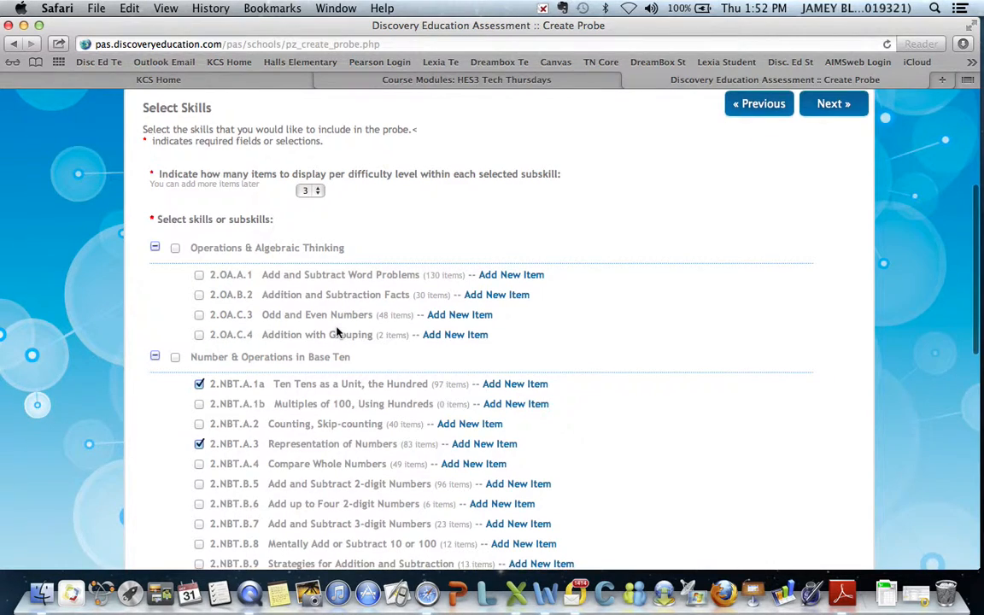
pyautogui.scroll(-10, 336, 332)
pyautogui.scroll(-19, 336, 332)
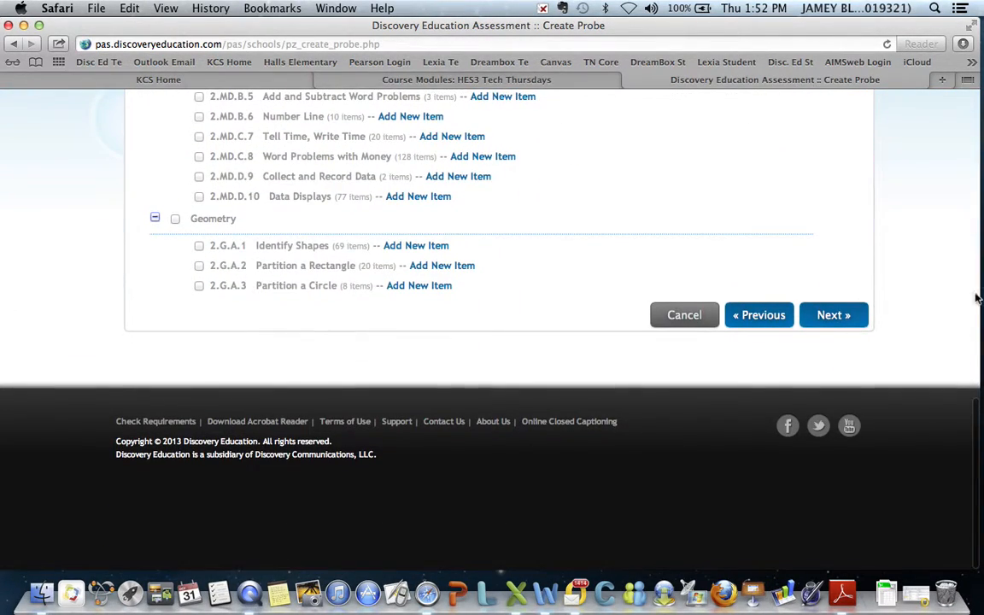
pyautogui.click(830, 316)
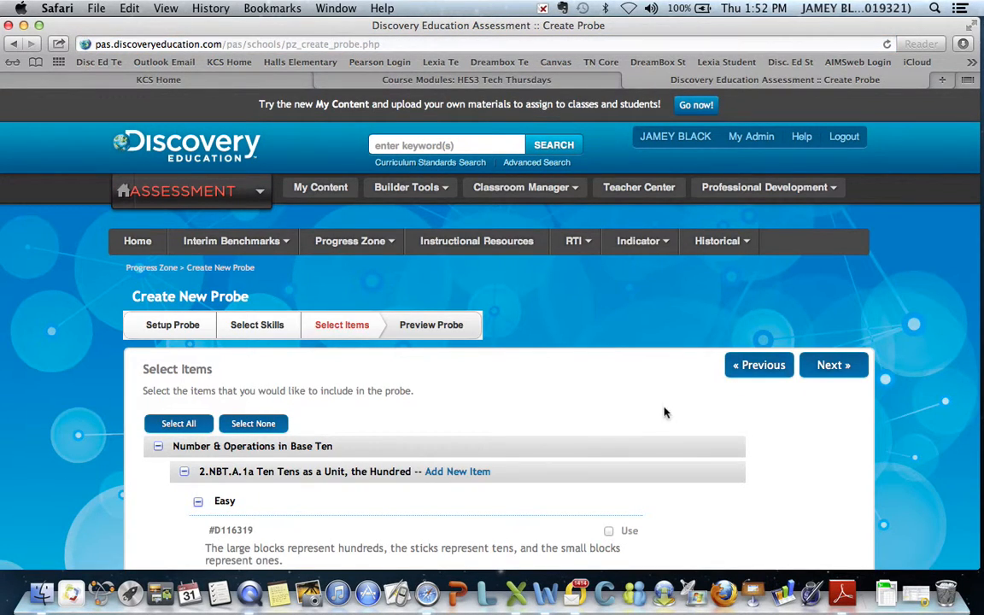
# Include the Easy 2.NBT.A.1a items D116319 (block model) and D115674 (picture of 435) in the probe.
pyautogui.scroll(-8, 644, 412)
pyautogui.scroll(-2, 645, 414)
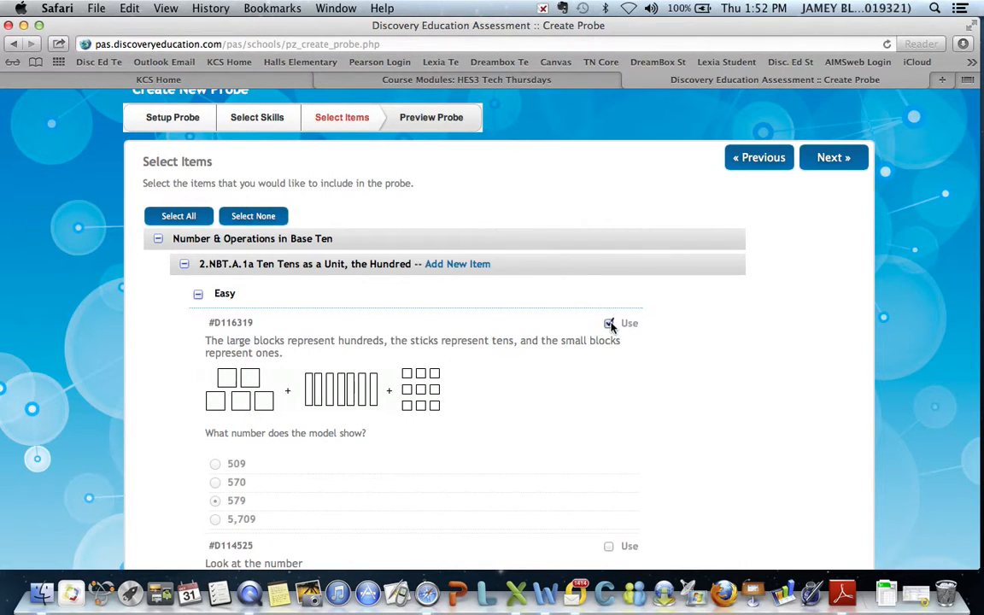
pyautogui.scroll(-5, 195, 292)
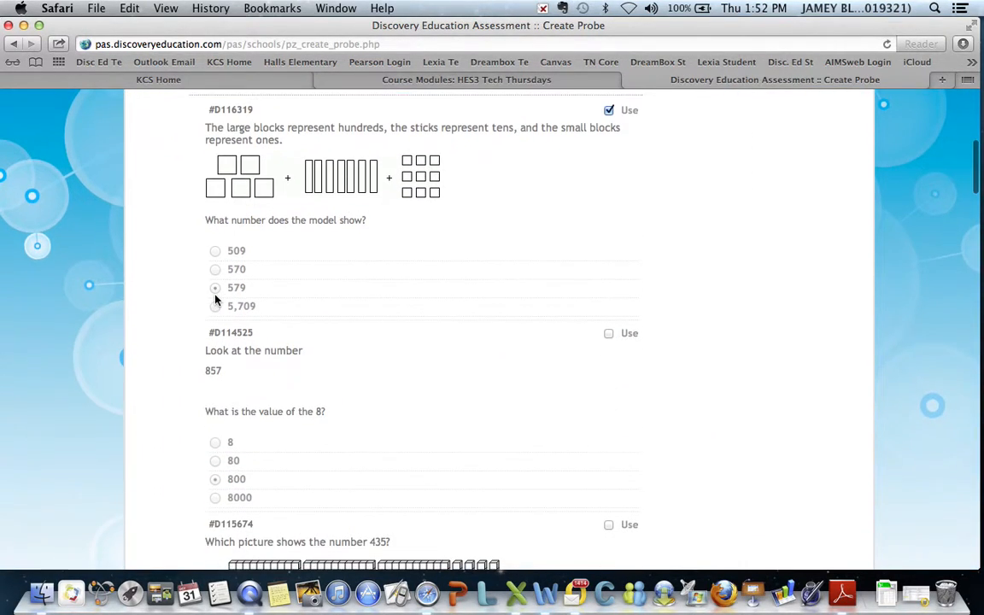
pyautogui.scroll(-3, 215, 299)
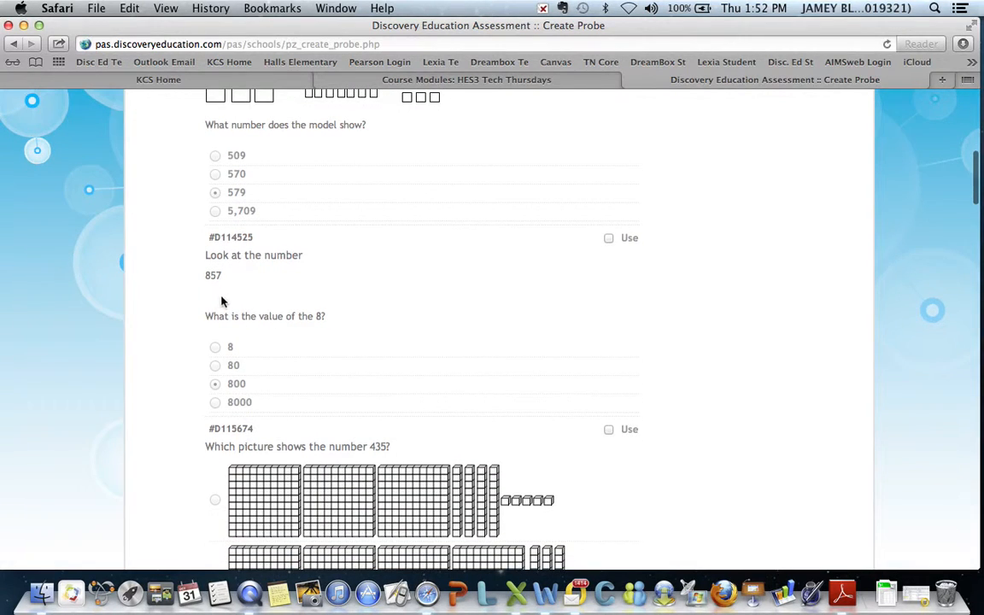
pyautogui.scroll(-4, 409, 411)
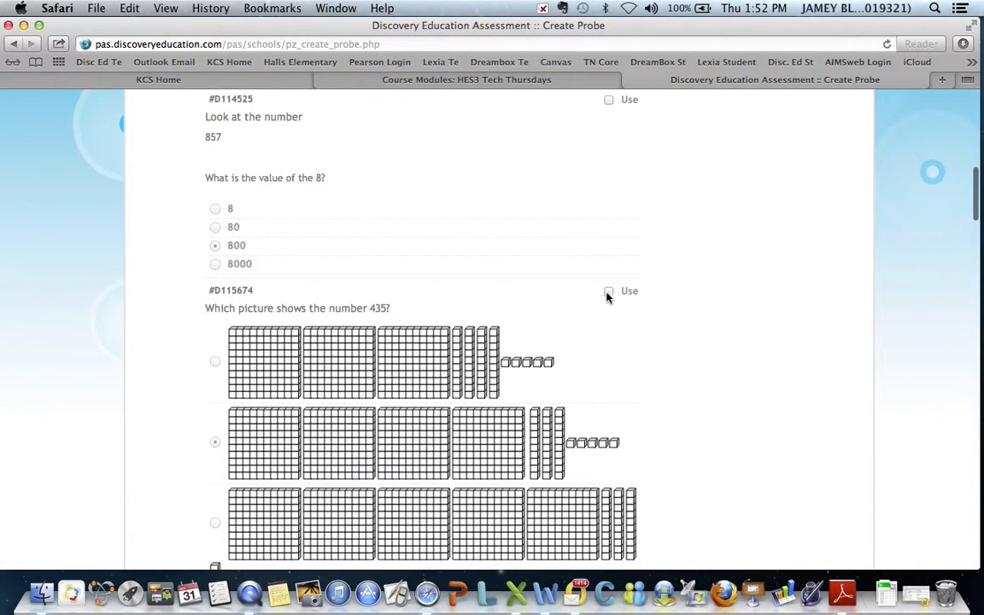
pyautogui.click(608, 291)
# Include the 2.NBT.A.3 item D114136, which asks for another way to write 200 + 6.
pyautogui.scroll(-10, 608, 295)
pyautogui.scroll(-15, 608, 297)
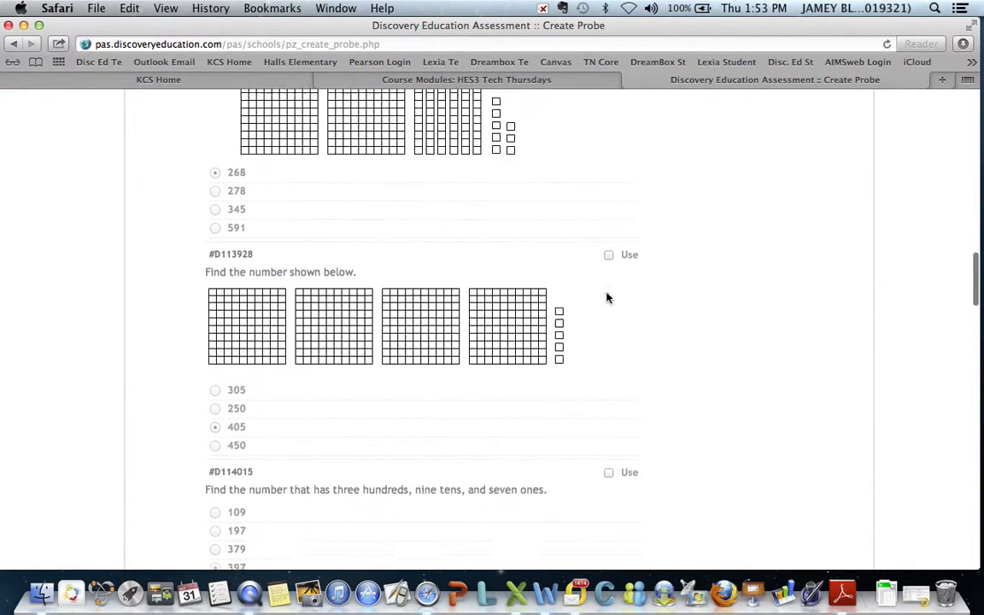
pyautogui.scroll(-1, 607, 297)
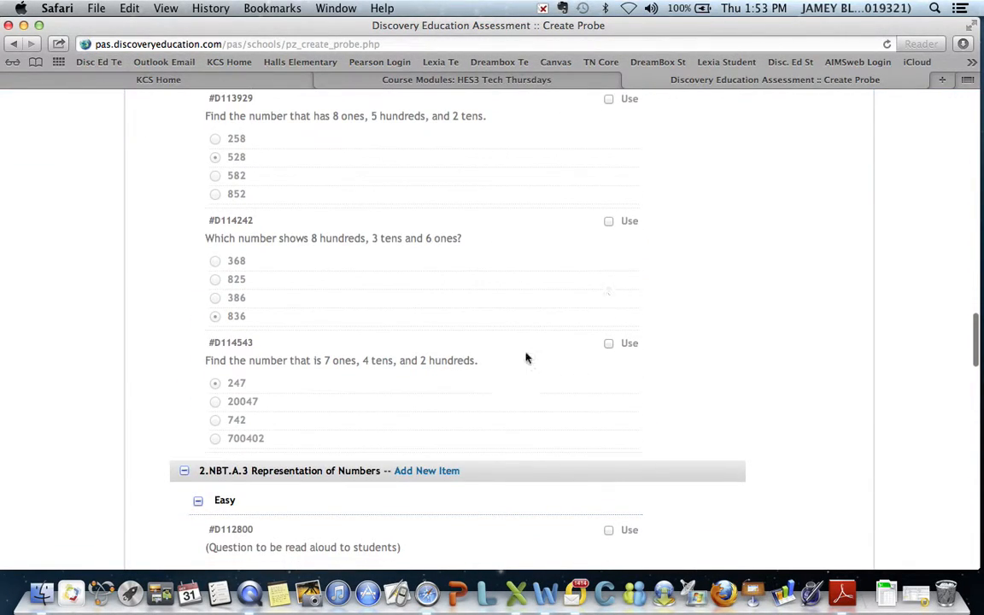
pyautogui.scroll(-10, 606, 345)
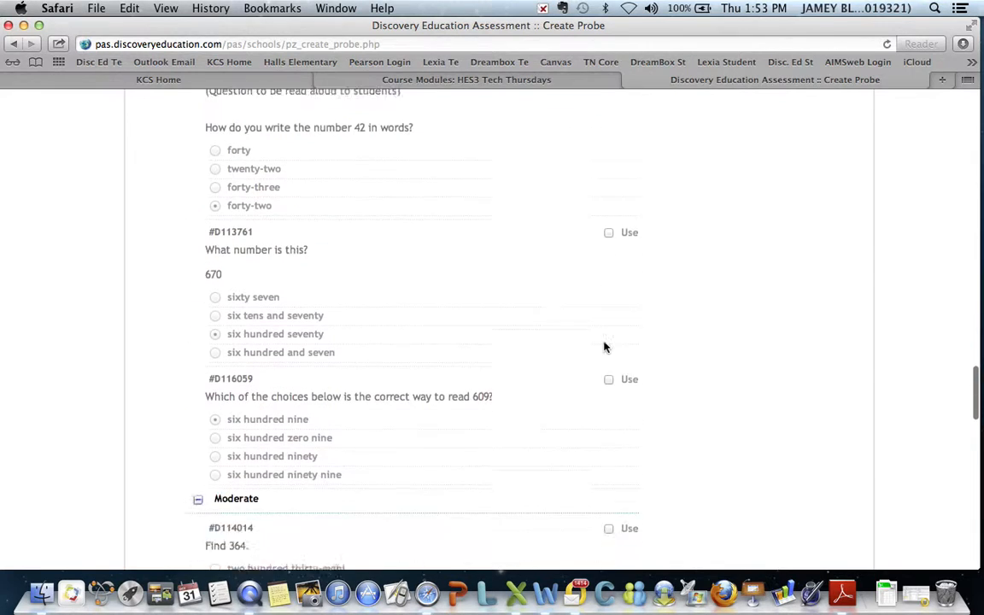
pyautogui.scroll(-12, 604, 347)
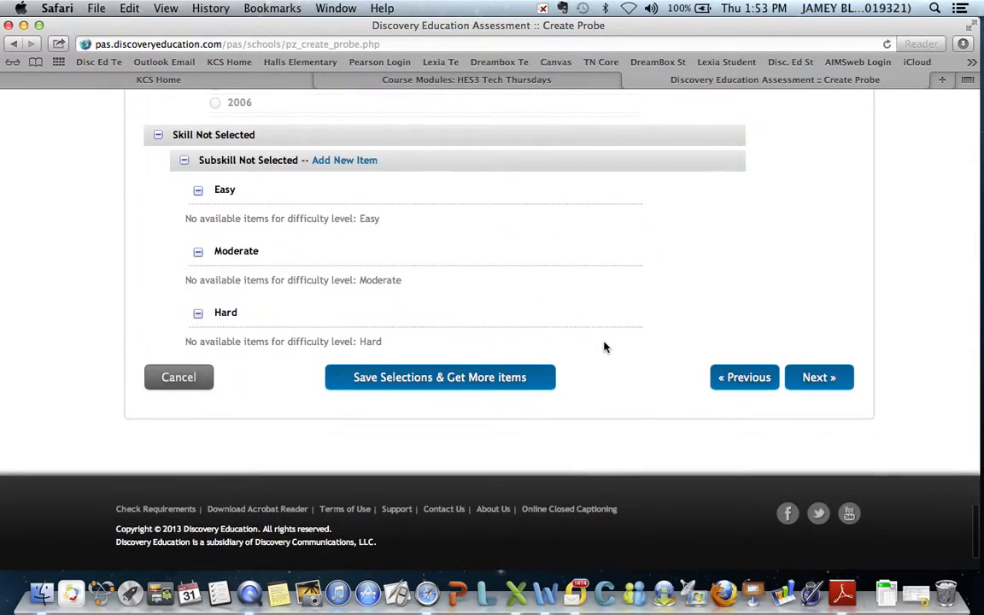
pyautogui.scroll(4, 605, 347)
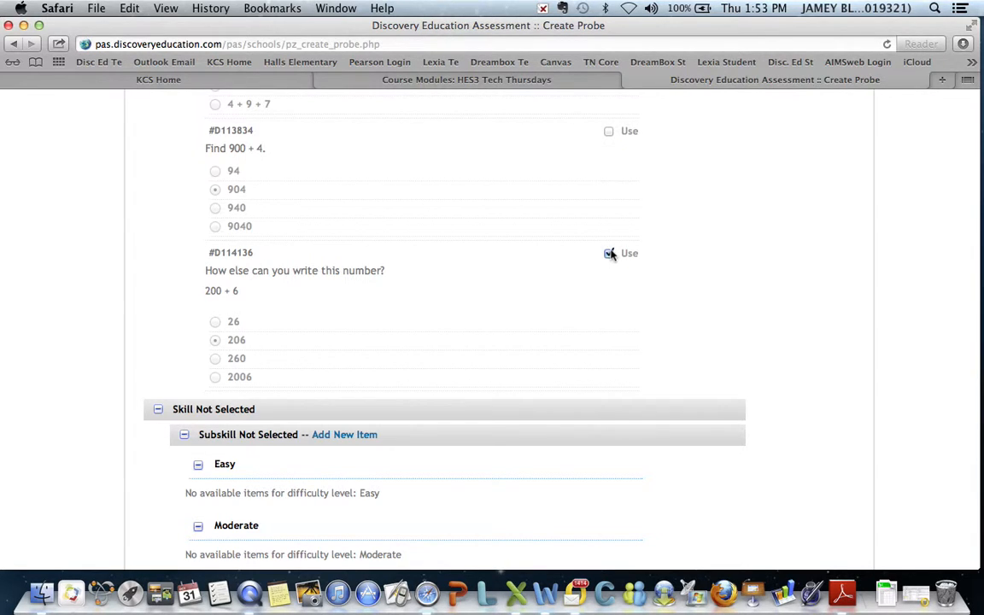
# Save the current item selections and get more items.
pyautogui.scroll(-5, 571, 303)
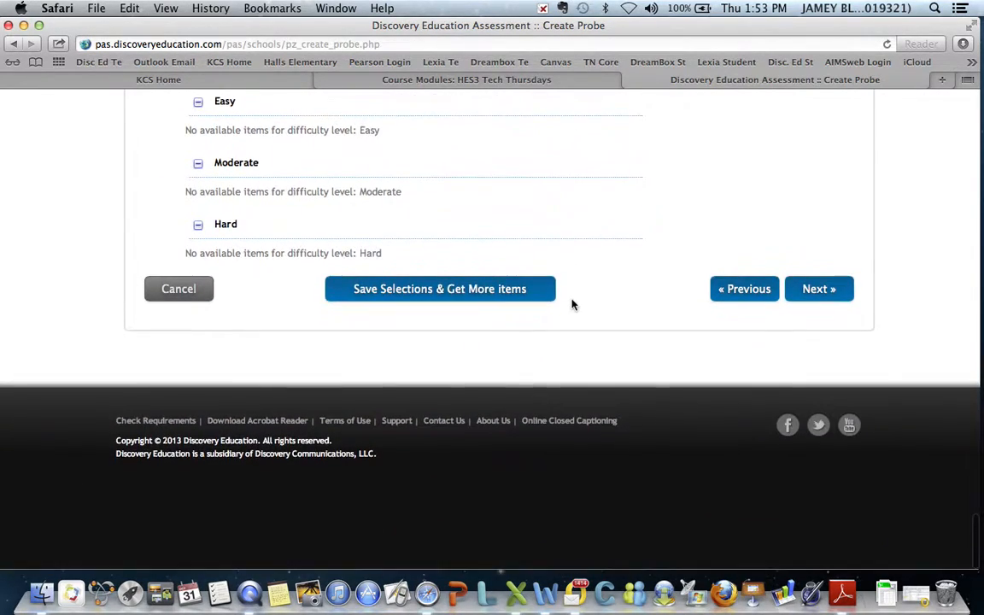
pyautogui.scroll(1, 574, 305)
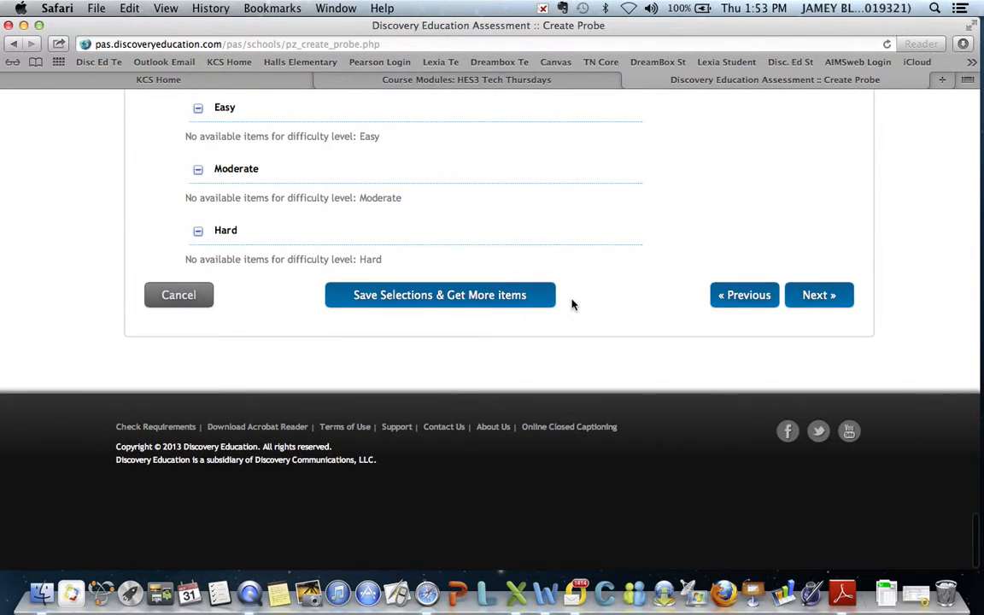
pyautogui.click(436, 295)
# Include item D114601, the block addition problem, from the extended item list.
pyautogui.scroll(-3, 432, 295)
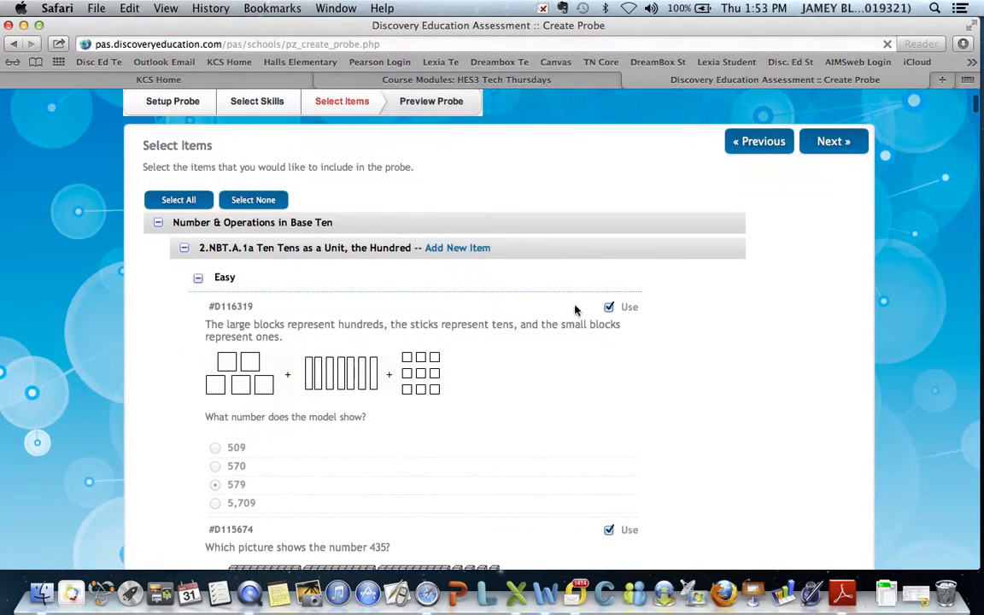
pyautogui.scroll(-5, 674, 549)
pyautogui.scroll(-15, 674, 549)
pyautogui.scroll(-12, 674, 550)
pyautogui.scroll(10, 674, 549)
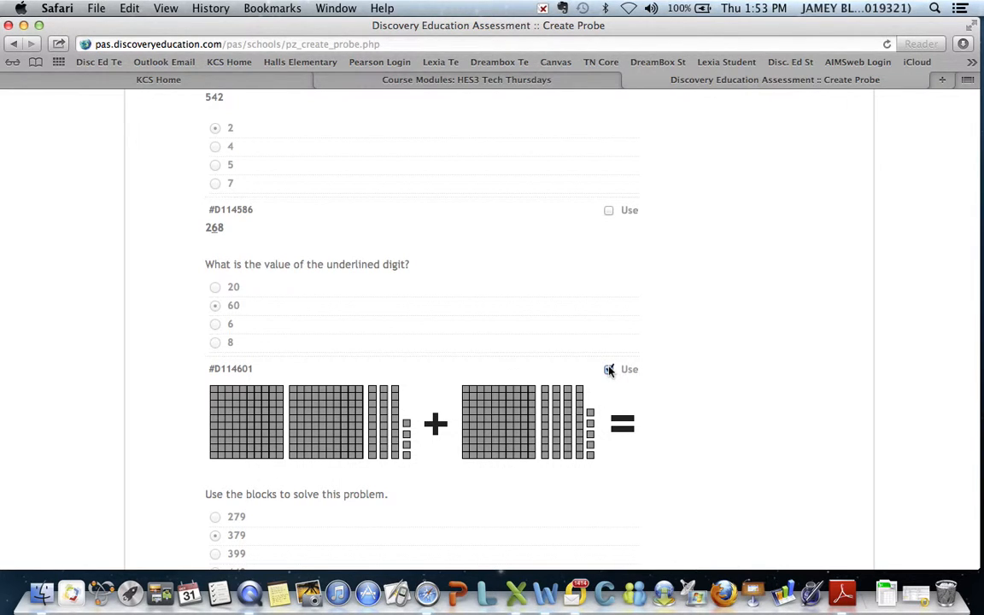
# Include item D114459, which asks for the hundreds place of 956.
pyautogui.scroll(-15, 610, 369)
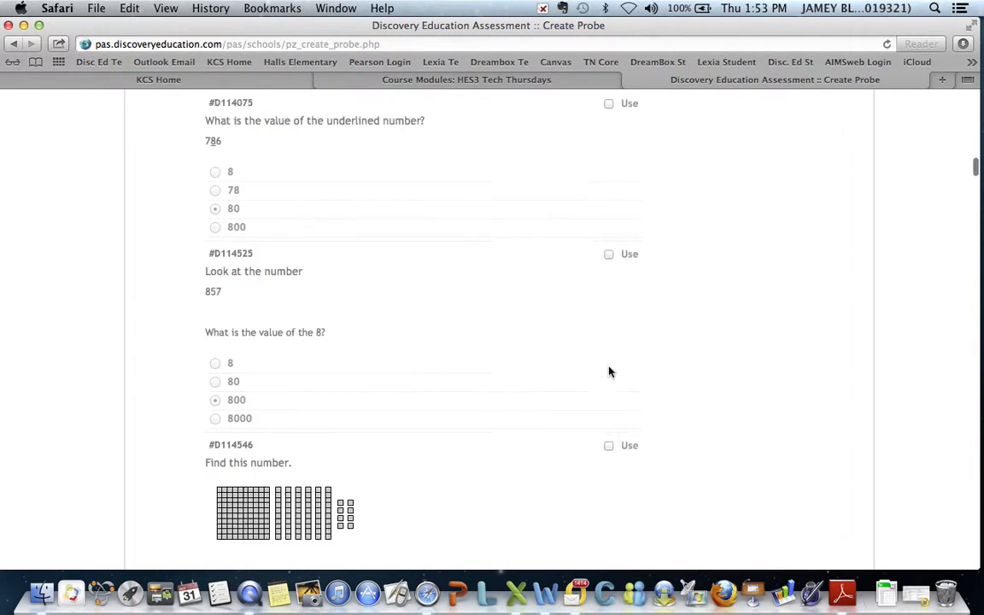
pyautogui.scroll(-2, 609, 370)
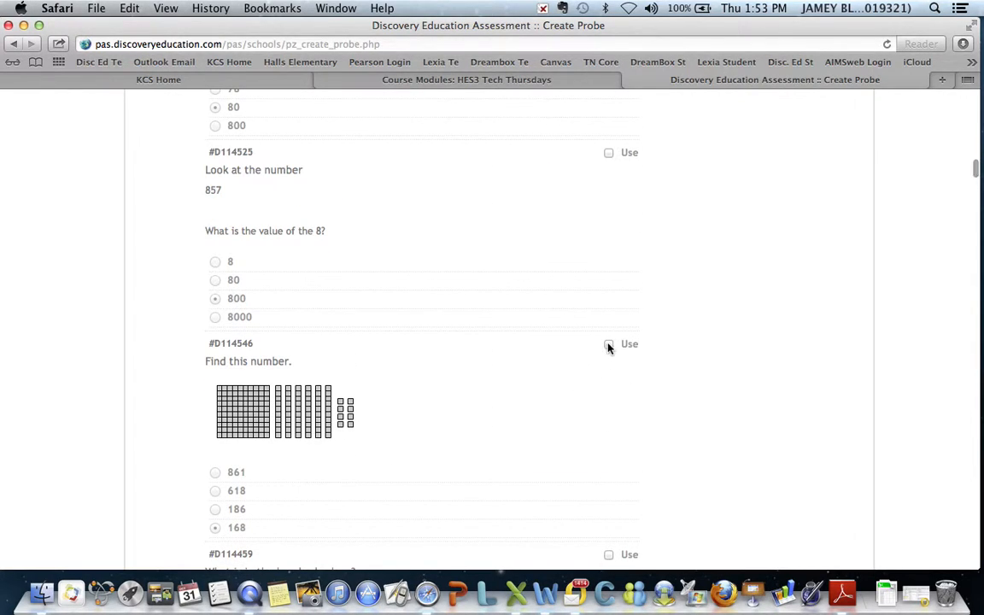
pyautogui.scroll(-4, 608, 346)
pyautogui.click(609, 318)
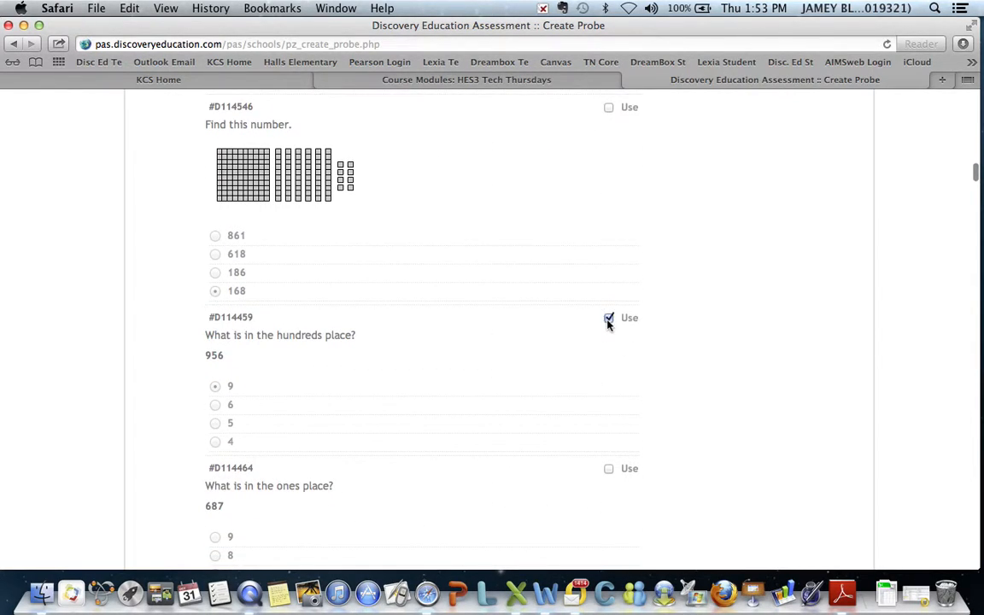
# Include item D115418, finding 266 1/2 on the number line, and continue to the probe preview.
pyautogui.scroll(-10, 608, 325)
pyautogui.scroll(-20, 675, 341)
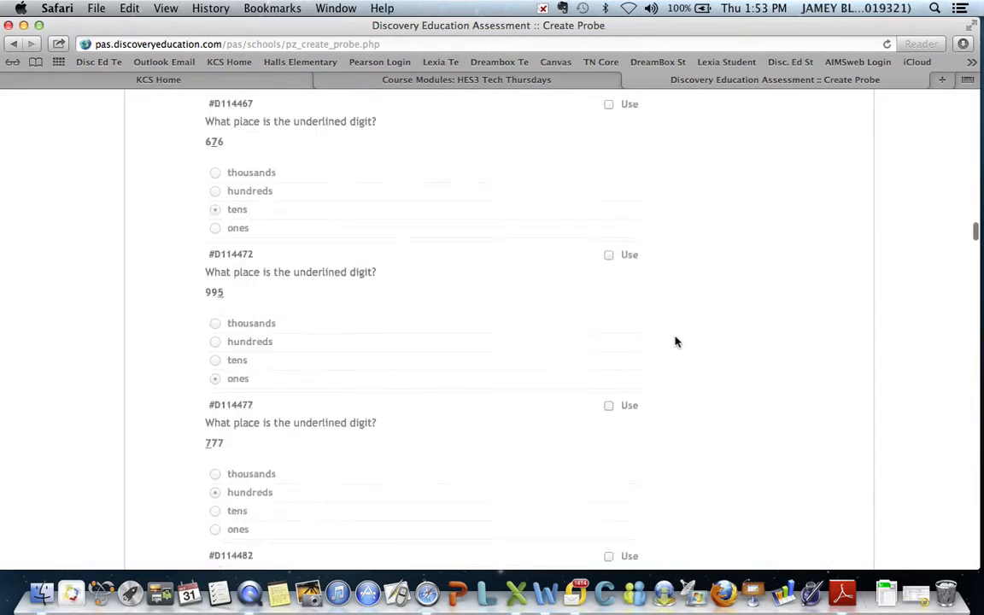
pyautogui.scroll(-20, 718, 227)
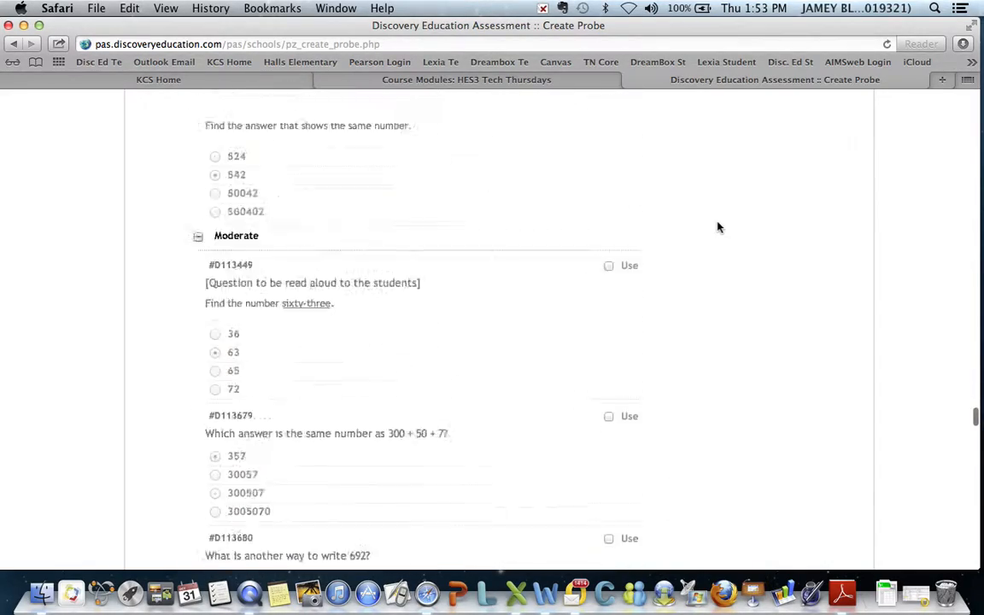
pyautogui.scroll(-15, 718, 227)
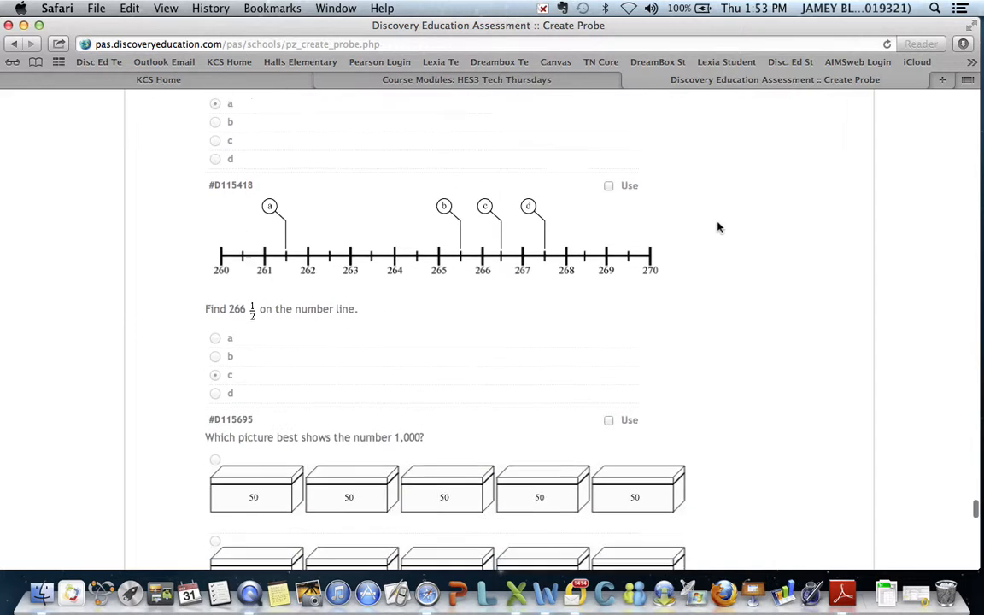
pyautogui.scroll(1, 718, 227)
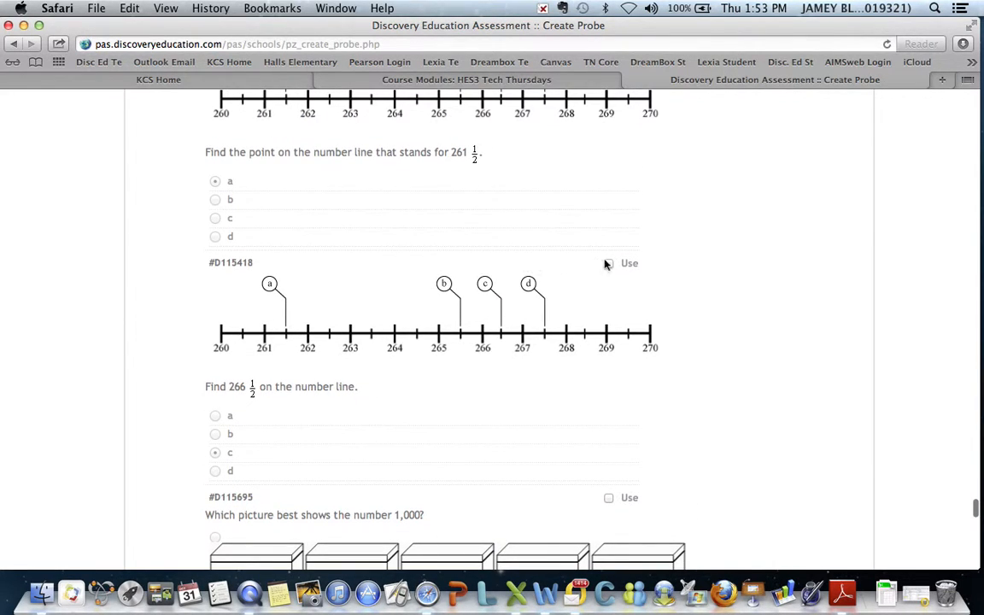
pyautogui.scroll(-20, 782, 380)
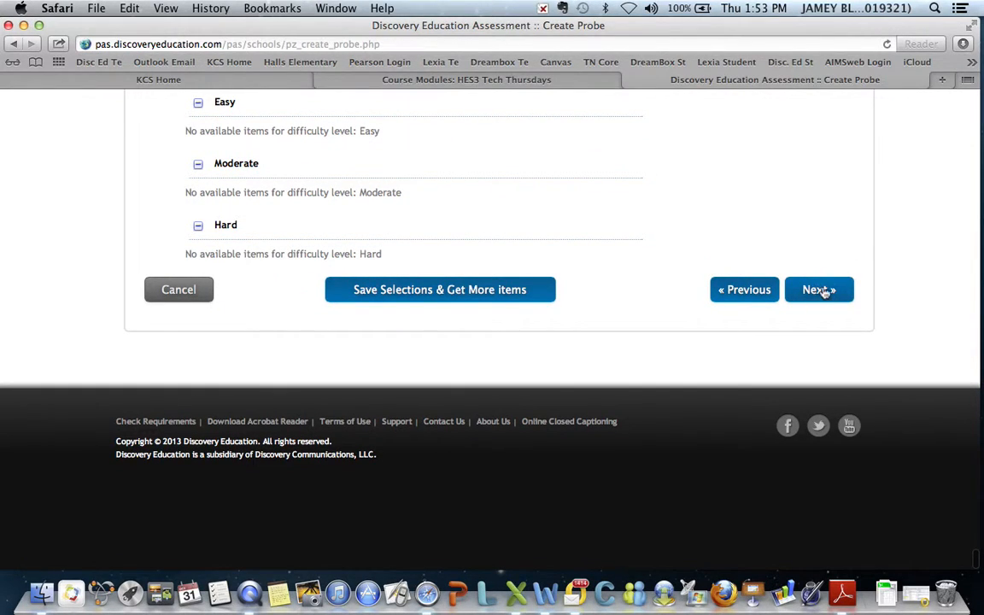
pyautogui.click(821, 290)
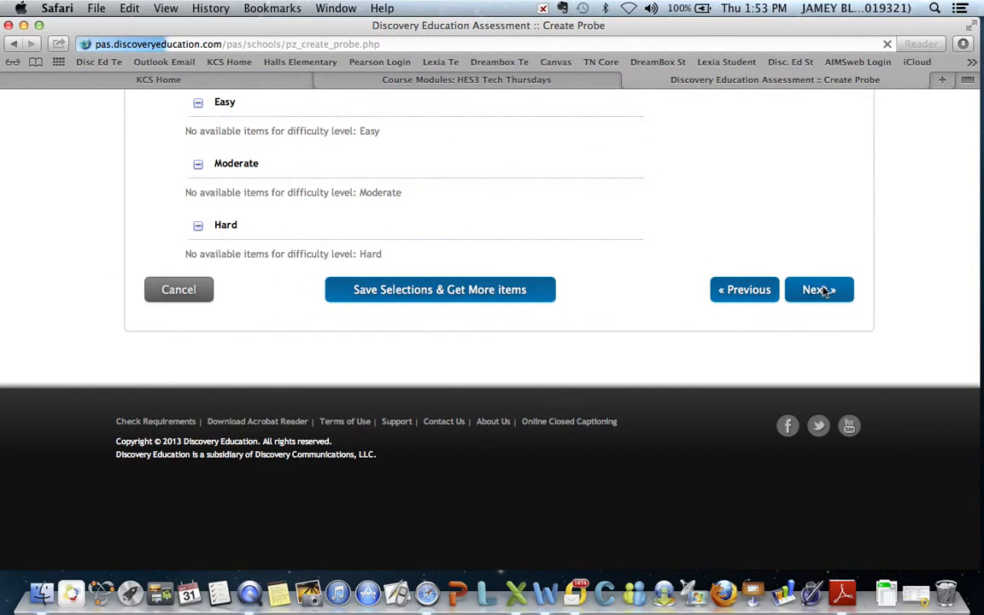
# Review the Numeration probe's details, reordering options and selected items in the preview.
pyautogui.scroll(-8, 571, 437)
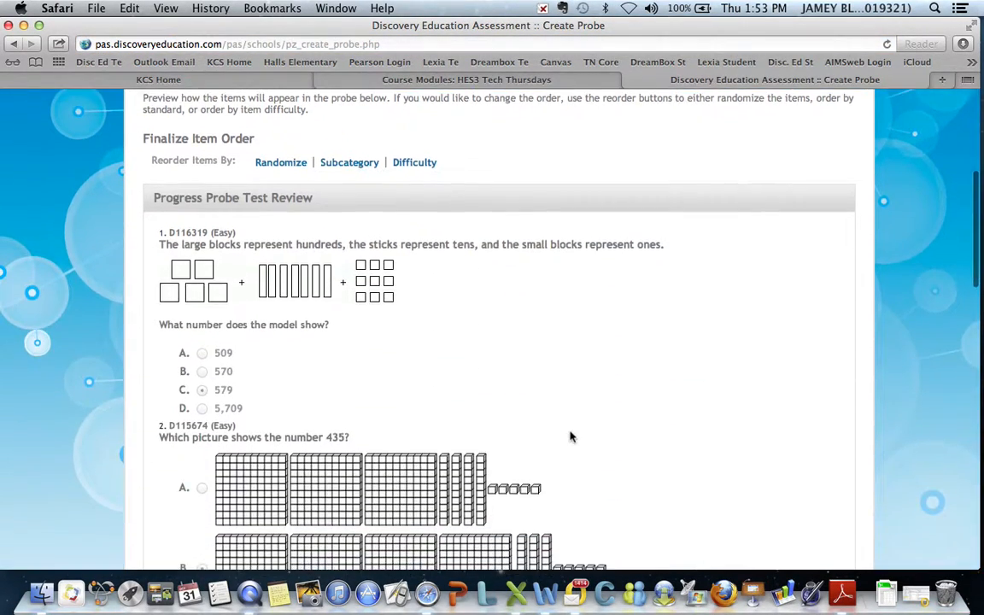
pyautogui.scroll(4, 571, 437)
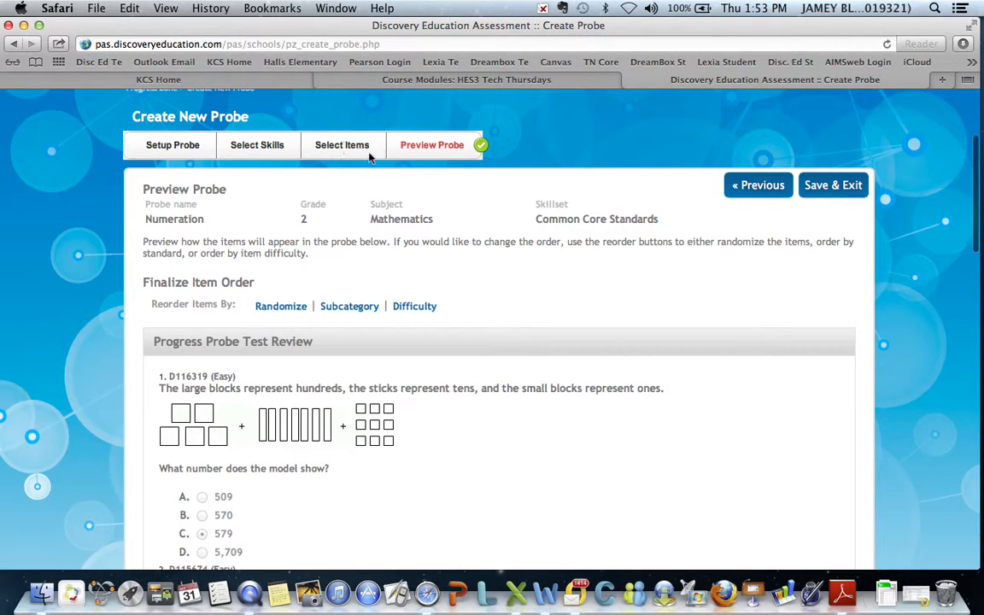
pyautogui.scroll(-2, 545, 298)
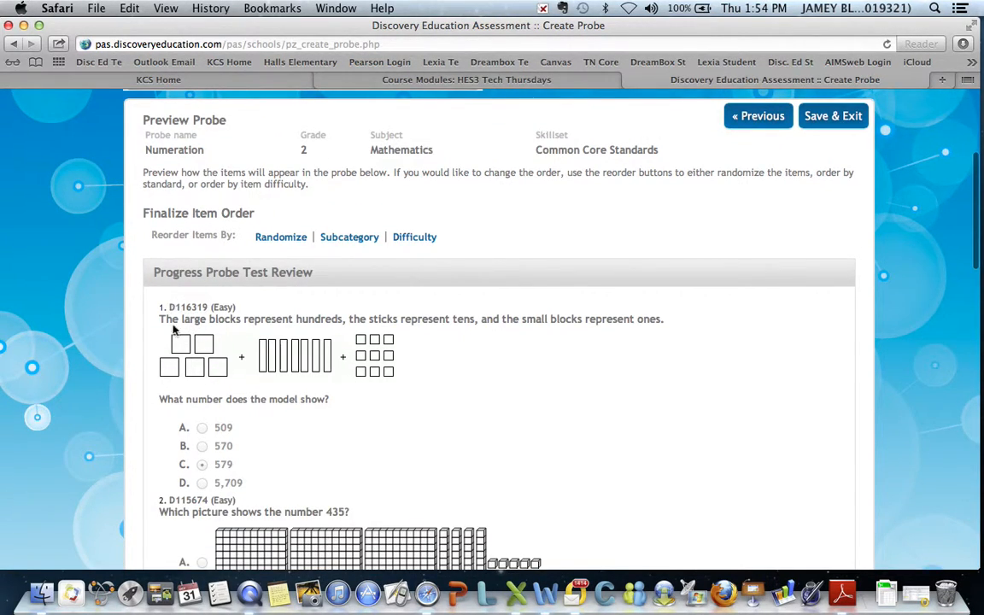
pyautogui.scroll(-4, 323, 367)
pyautogui.scroll(-4, 323, 286)
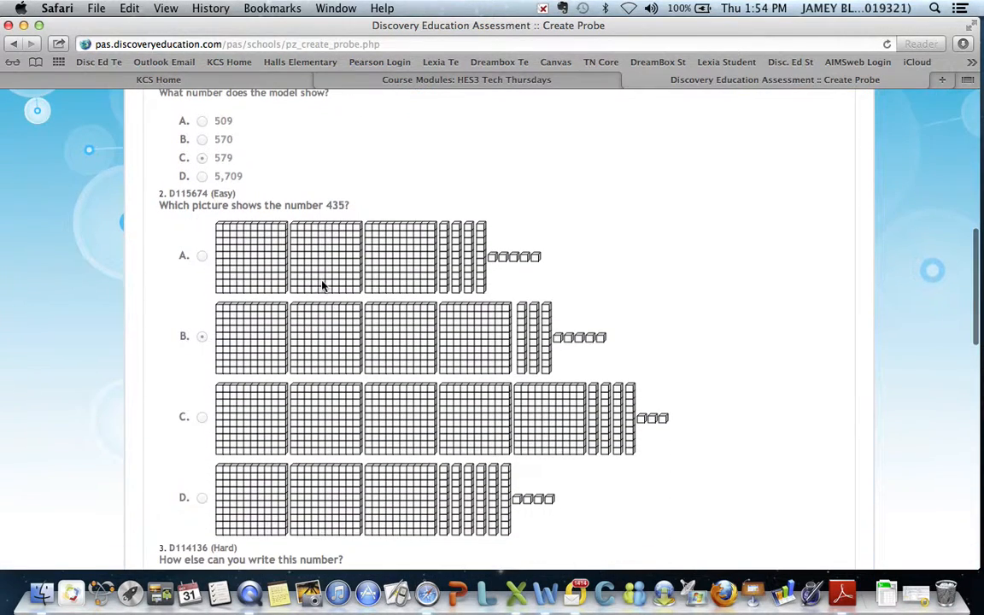
pyautogui.scroll(-15, 323, 286)
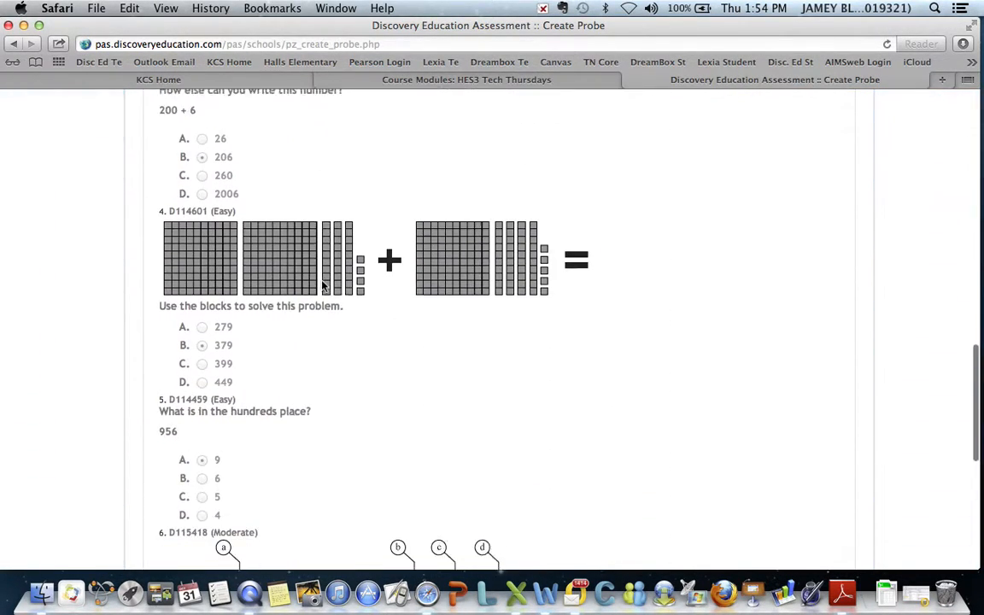
pyautogui.scroll(-5, 323, 286)
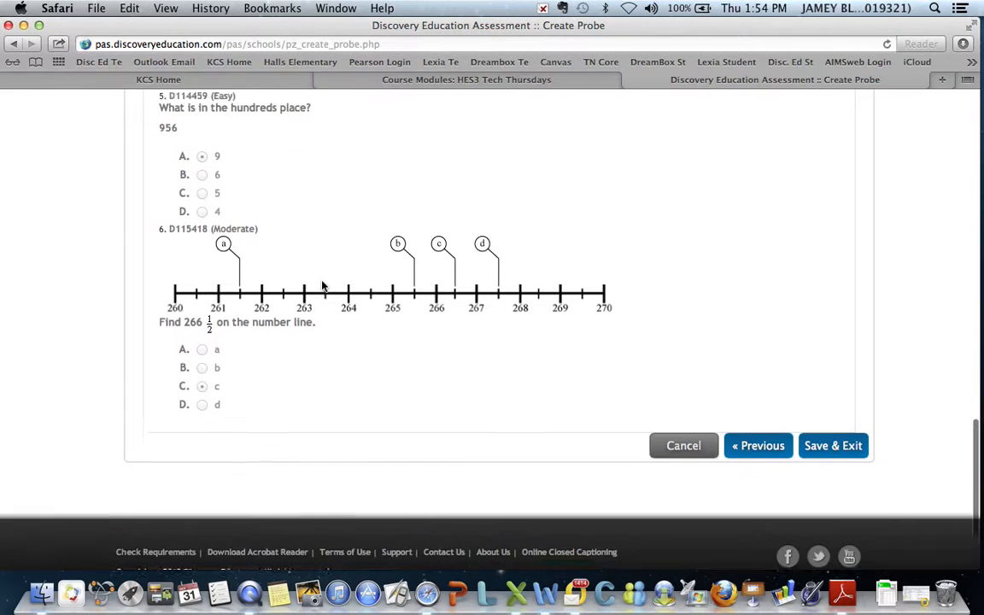
pyautogui.scroll(4, 323, 286)
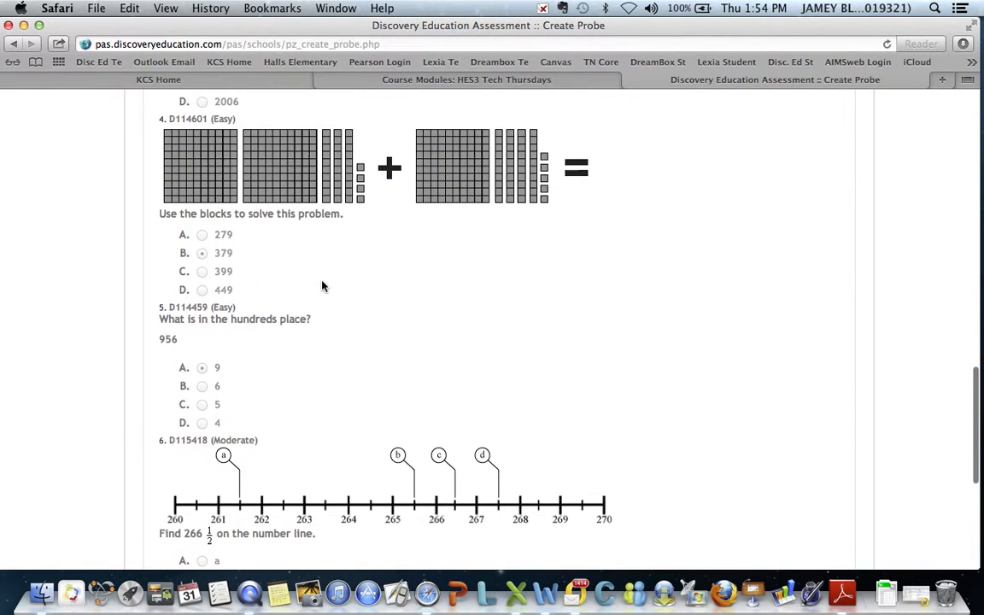
# Save the Numeration probe and exit to the Probe Manager.
pyautogui.scroll(-8, 323, 286)
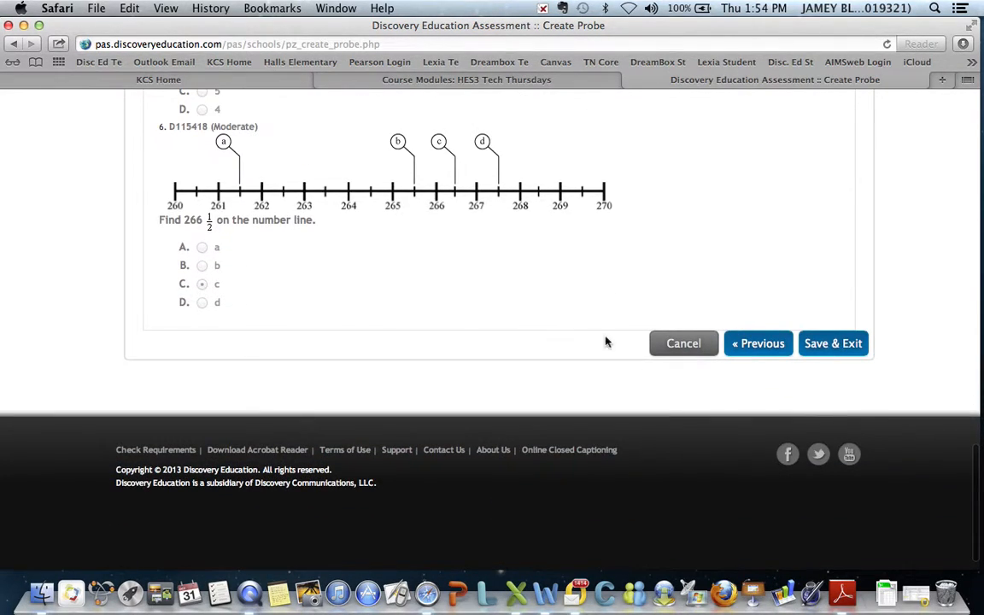
pyautogui.click(833, 350)
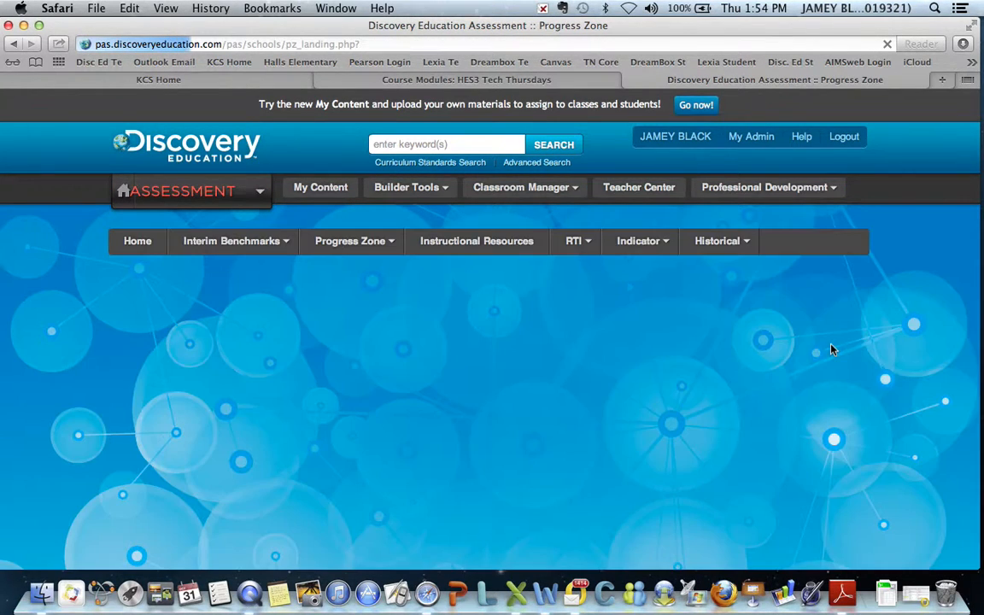
# Examine the My Probes list in the Probe Manager, including its filters, login codes, access dates and actions.
pyautogui.scroll(-4, 635, 366)
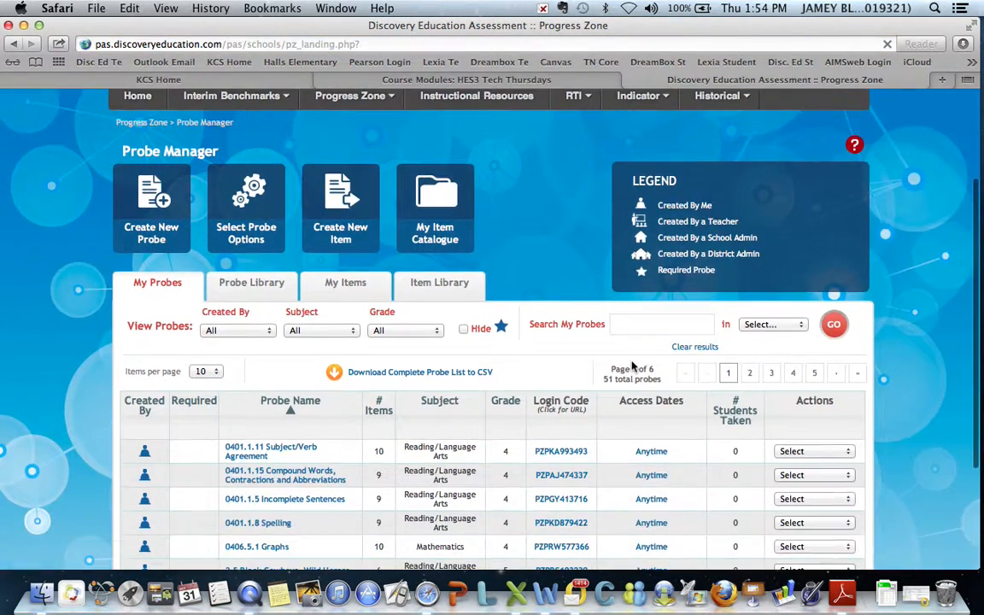
pyautogui.scroll(-3, 633, 366)
pyautogui.scroll(3, 632, 366)
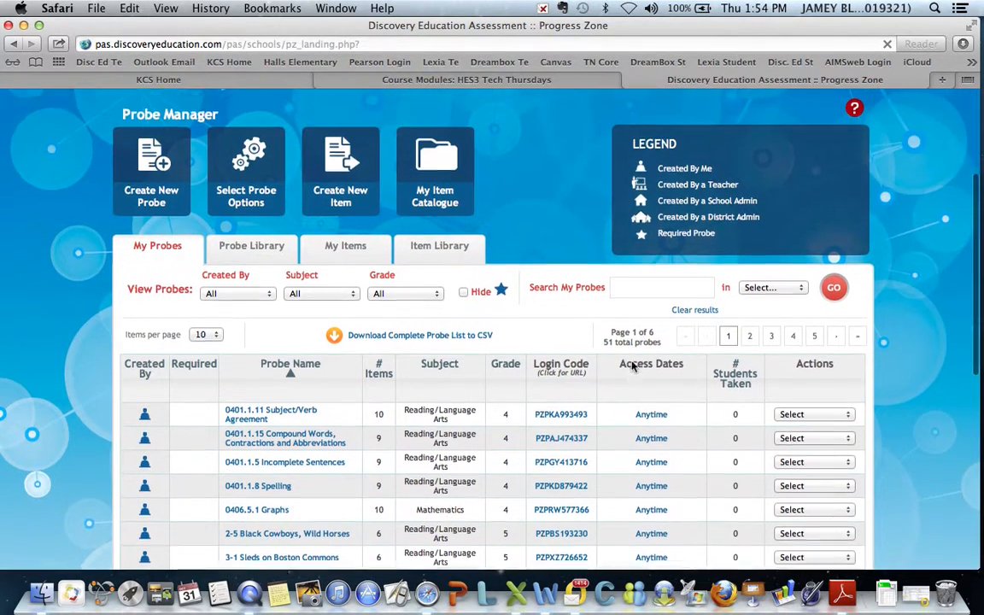
pyautogui.scroll(-1, 633, 360)
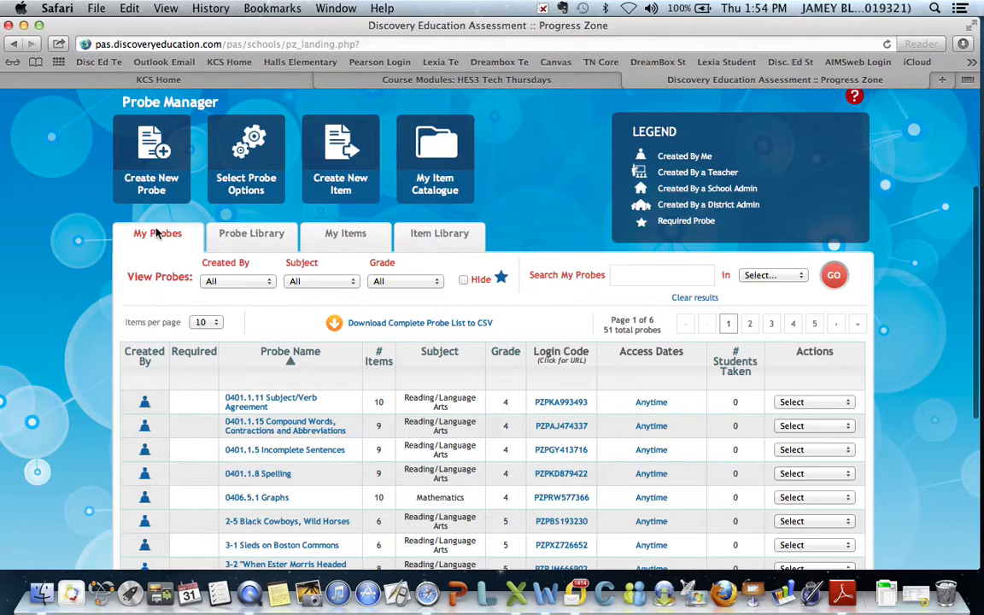
pyautogui.scroll(-5, 500, 441)
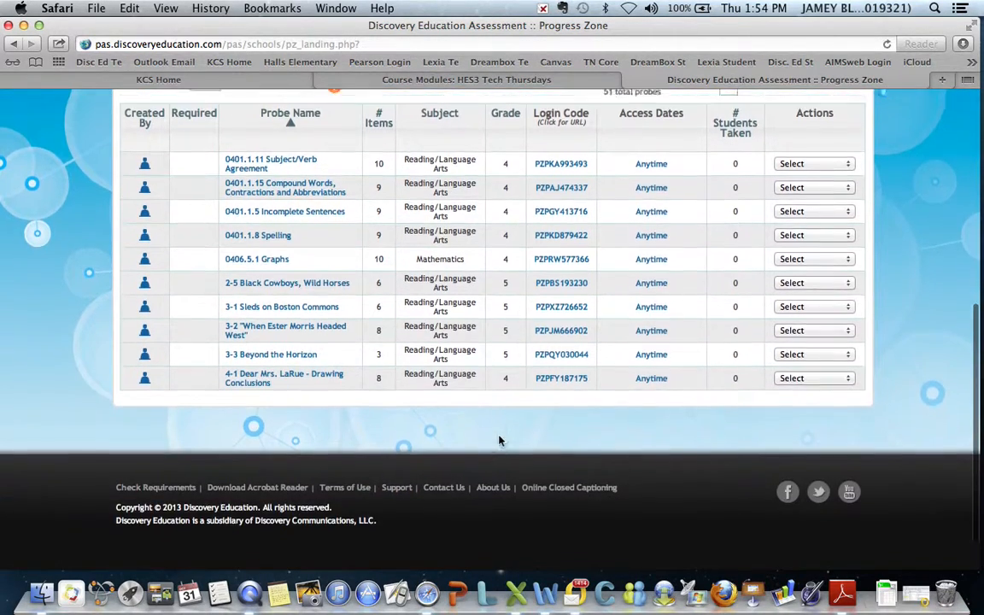
pyautogui.scroll(3, 500, 441)
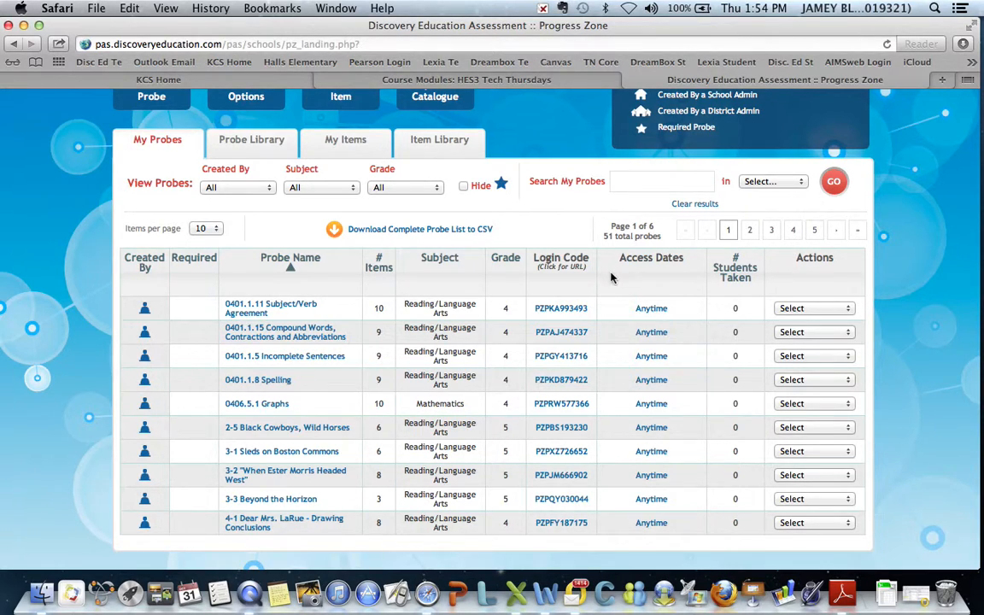
pyautogui.scroll(1, 540, 254)
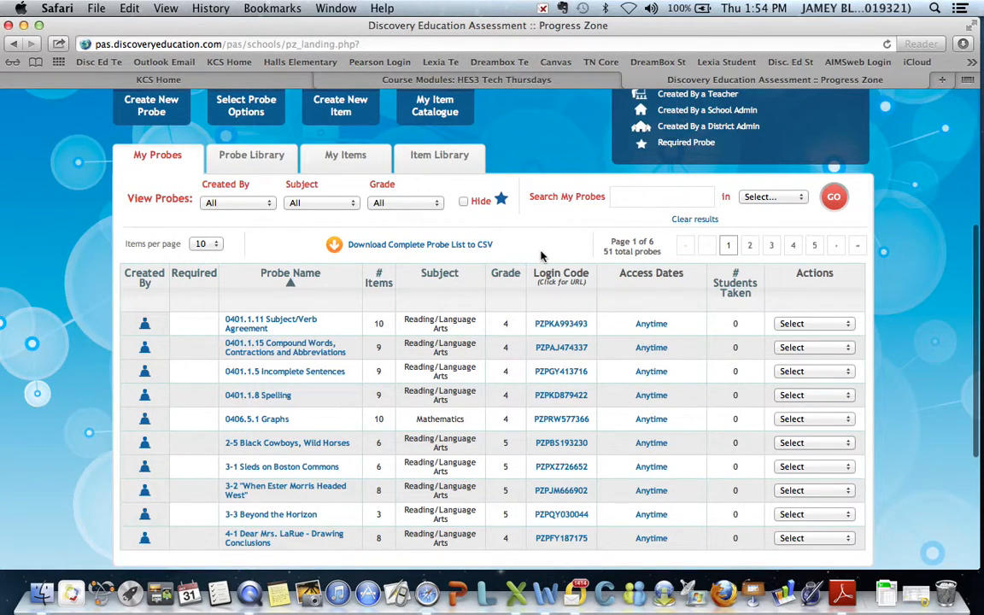
pyautogui.scroll(-1, 541, 254)
pyautogui.scroll(-2, 541, 255)
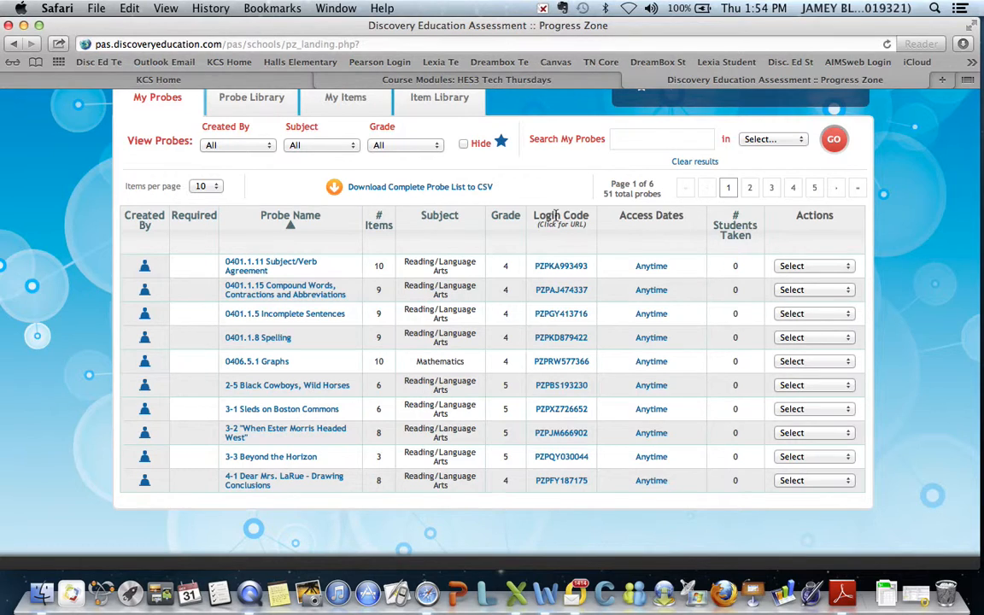
# Filter the My Probes list to show only grade 2 probes.
pyautogui.scroll(3, 502, 195)
pyautogui.click(381, 215)
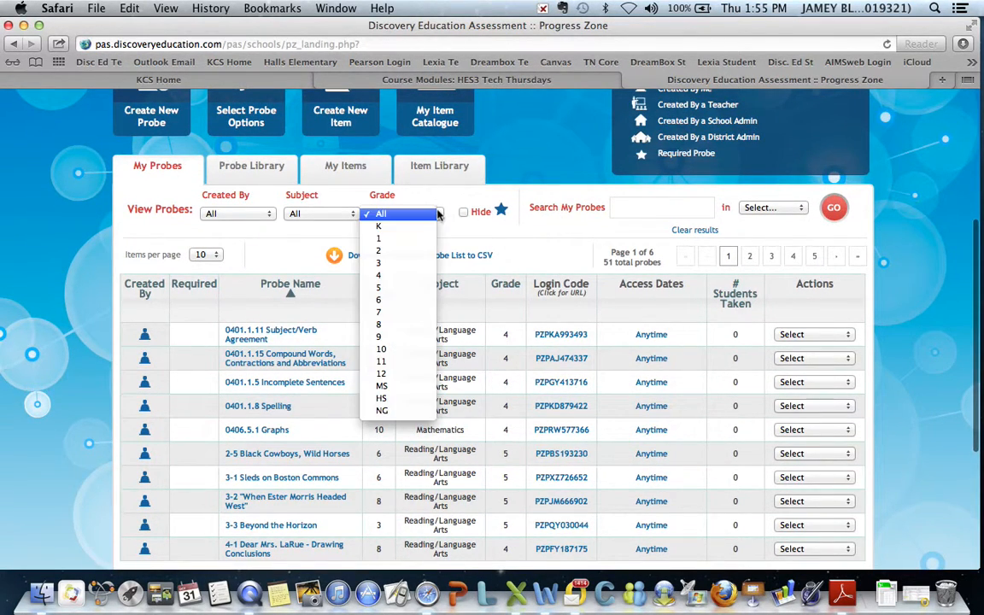
pyautogui.click(387, 255)
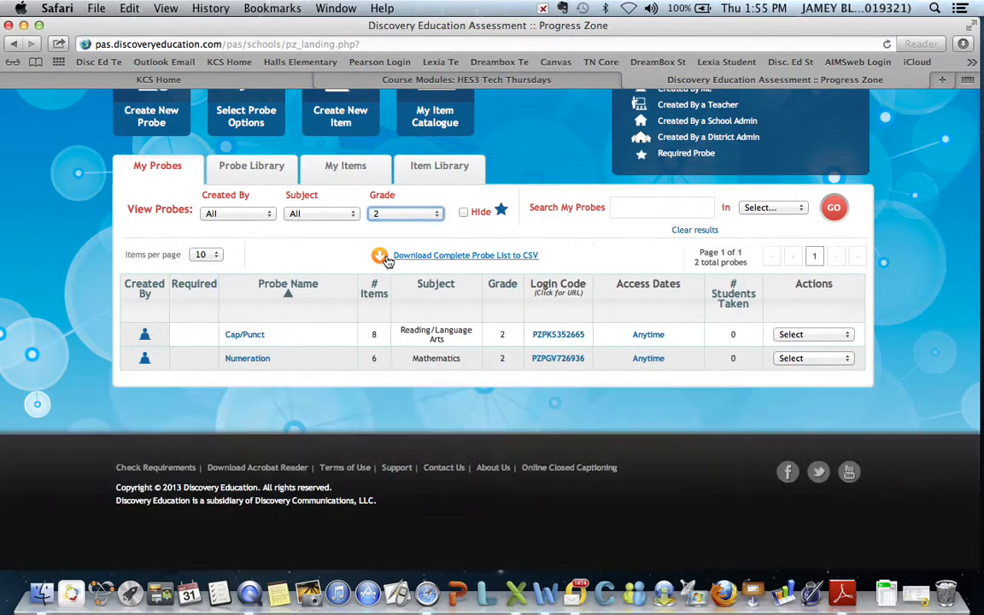
# Open the print preview of the Numeration probe.
pyautogui.scroll(-2, 386, 259)
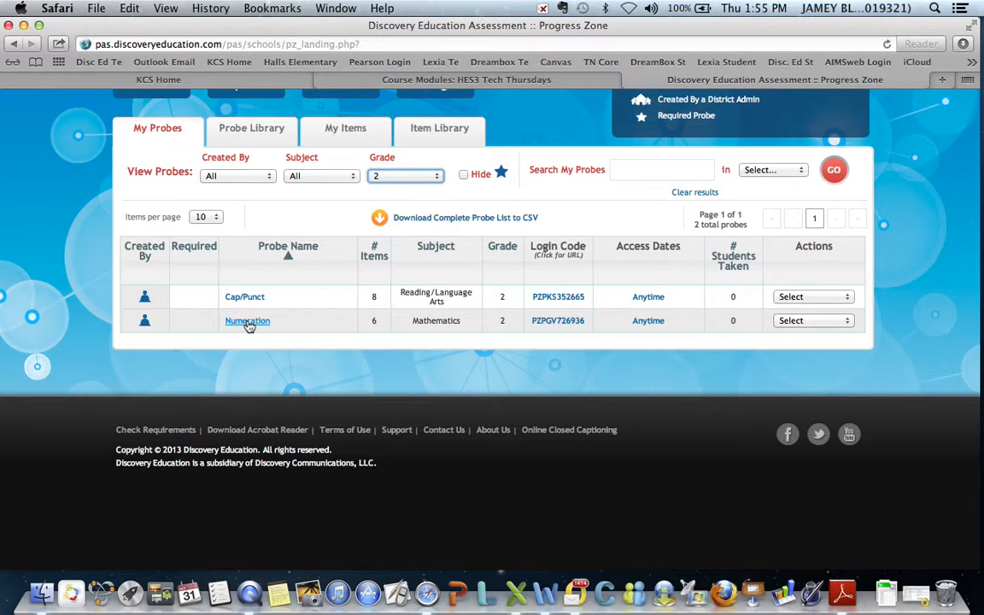
pyautogui.click(848, 322)
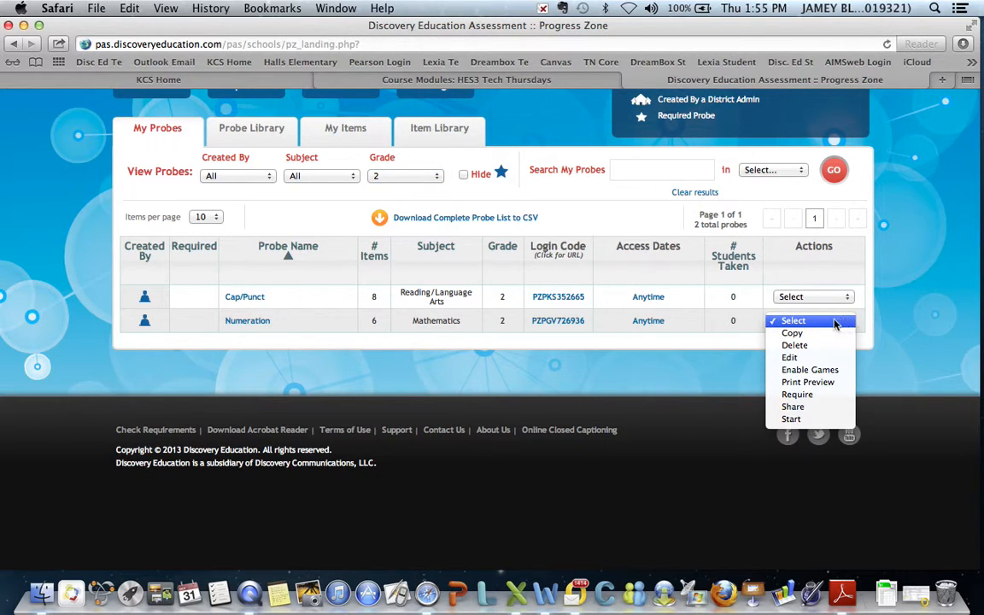
pyautogui.click(818, 382)
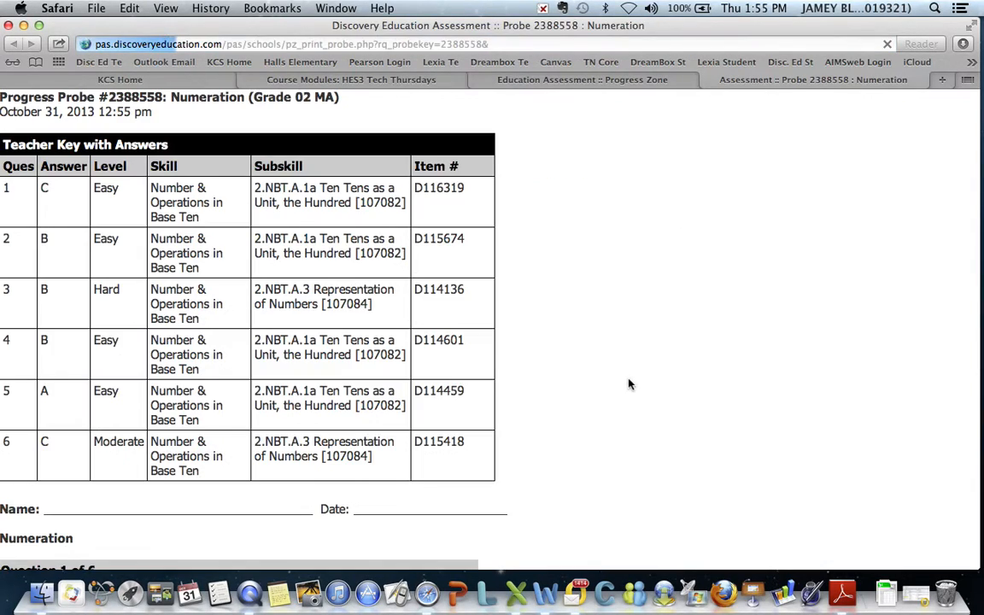
# Review the teacher key and questions in the Numeration print preview, and close it to return to the Probe Manager.
pyautogui.scroll(-2, 629, 384)
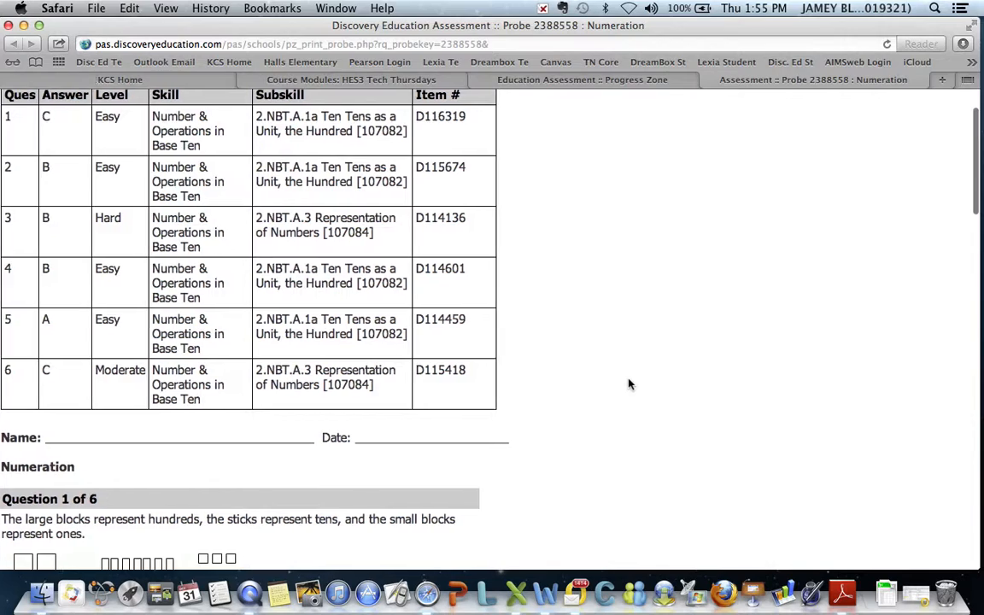
pyautogui.scroll(-15, 629, 385)
pyautogui.scroll(14, 629, 384)
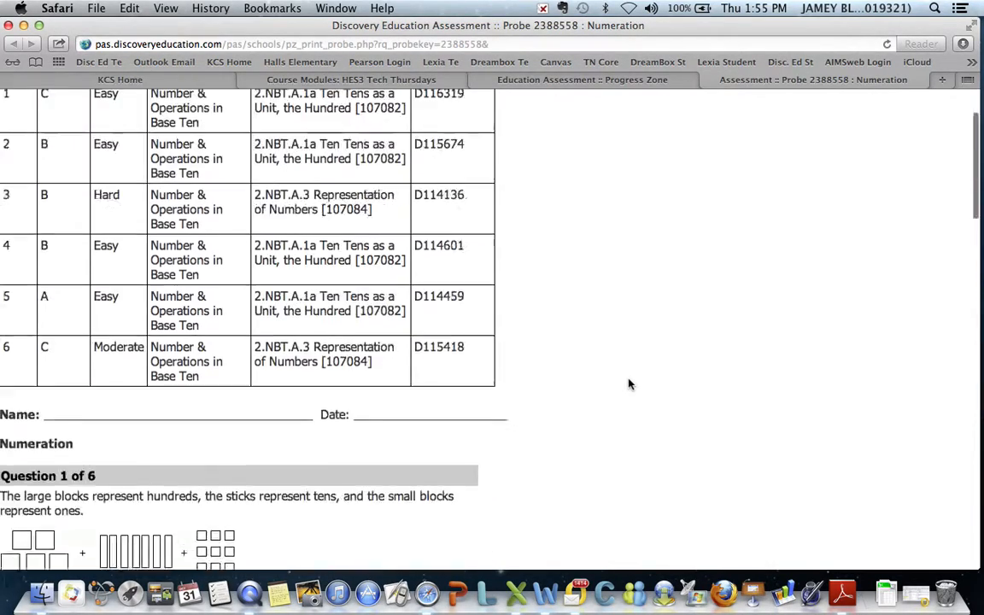
pyautogui.scroll(3, 629, 385)
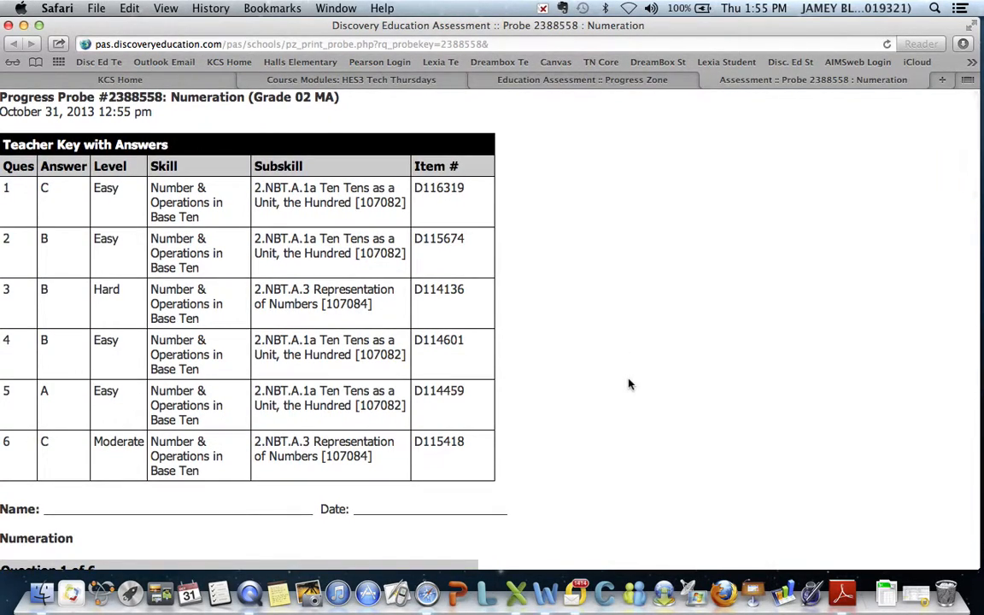
pyautogui.click(709, 81)
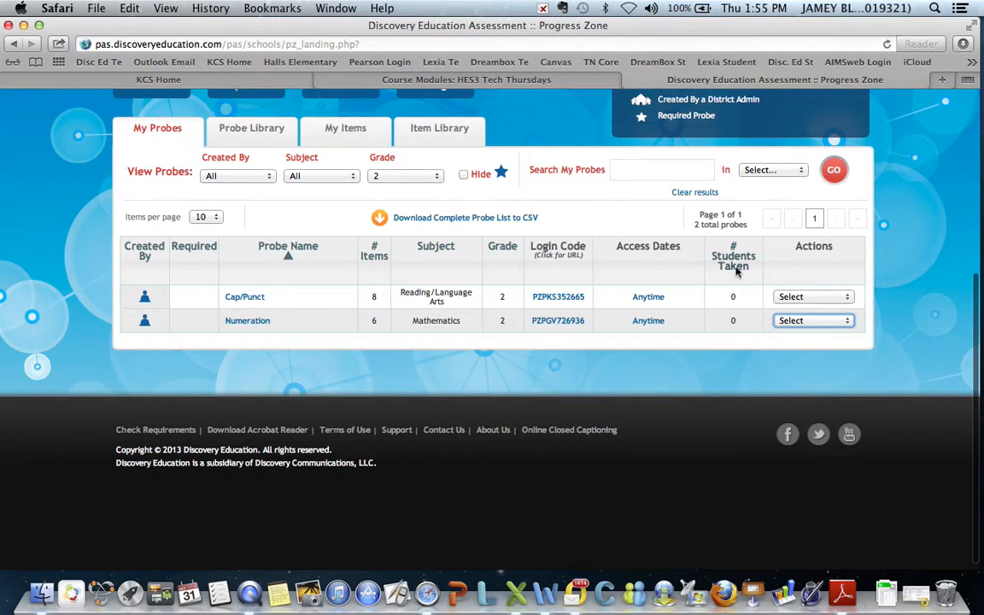
# Review the actions available for the Numeration probe without choosing one.
pyautogui.click(844, 321)
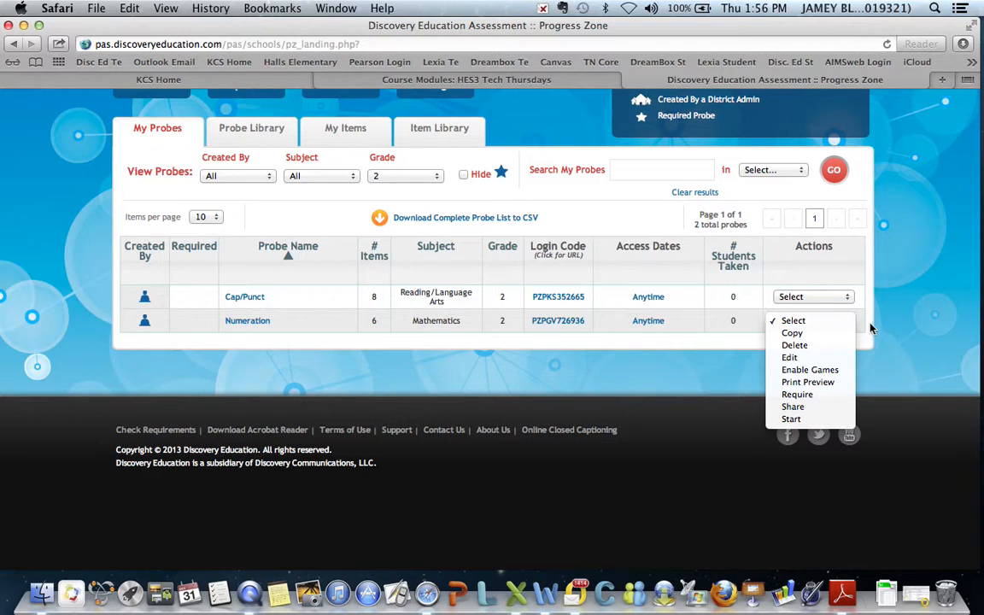
pyautogui.click(773, 320)
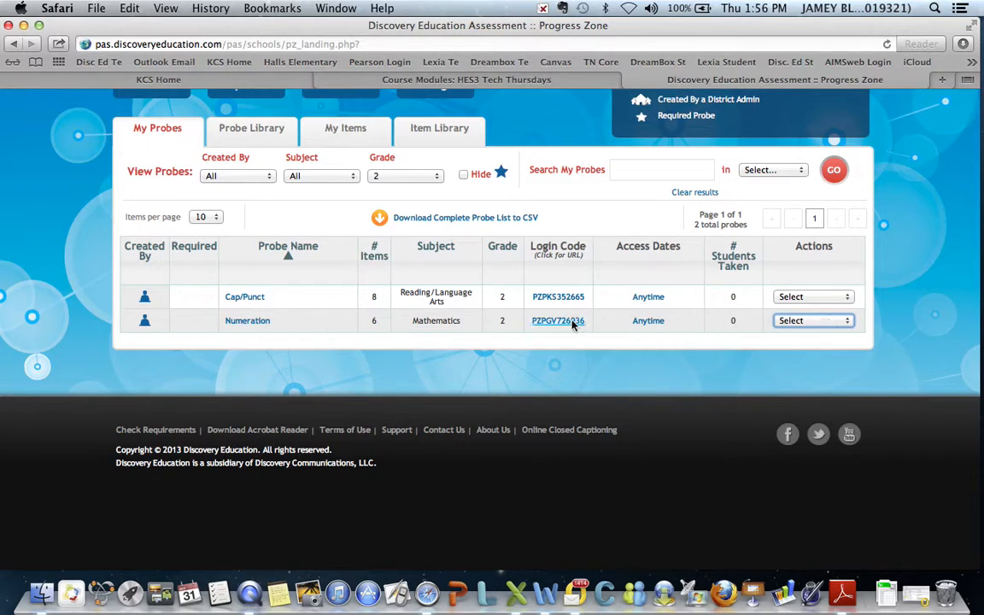